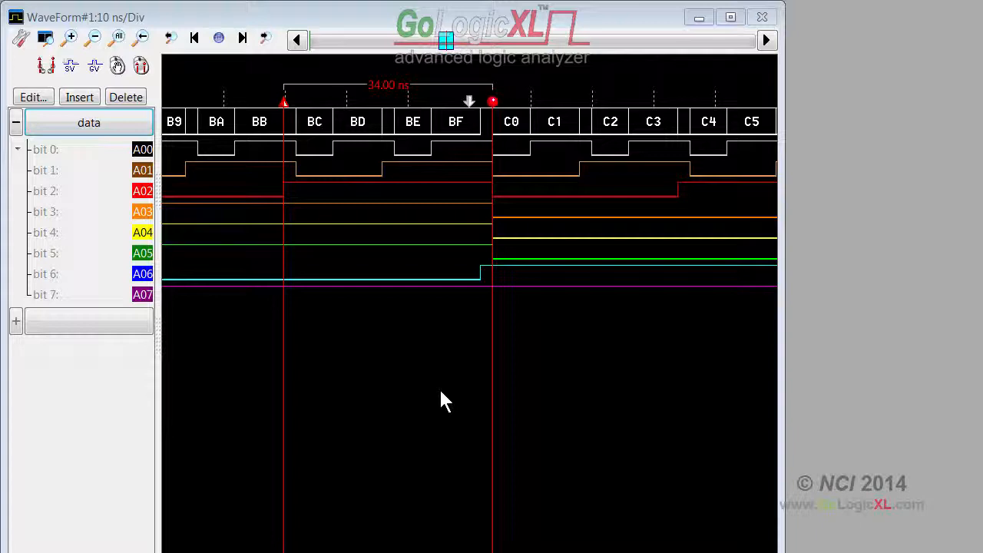
Review the display, line, marker, mouse, scrolling and overlay settings in the WaveForm window options, changing nothing
left_click(22, 37)
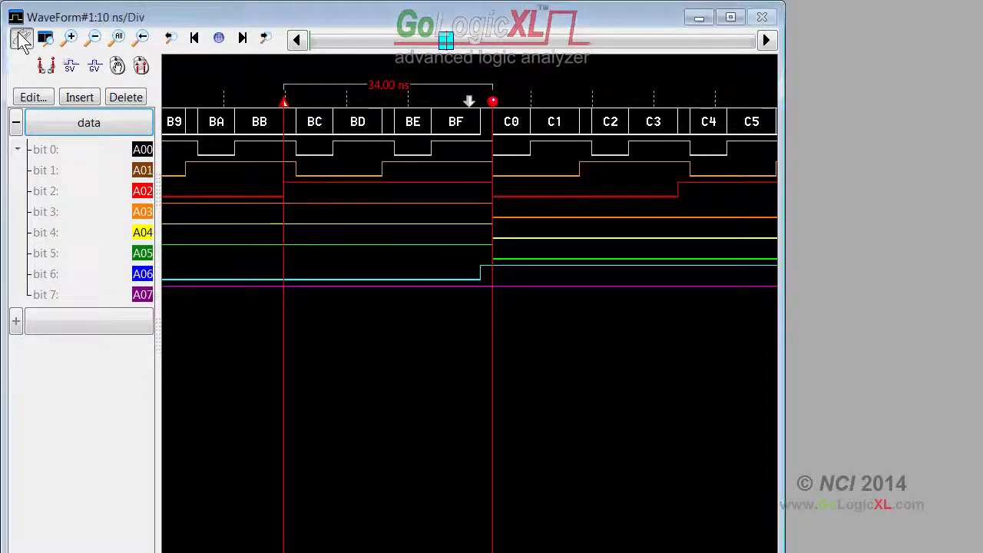
left_click_drag(537, 120, 248, 93)
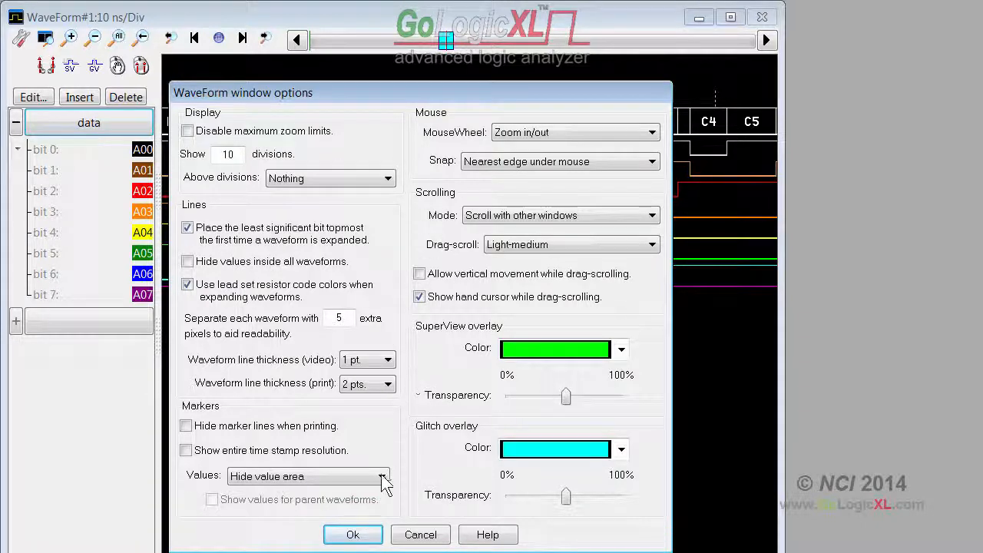
left_click(360, 538)
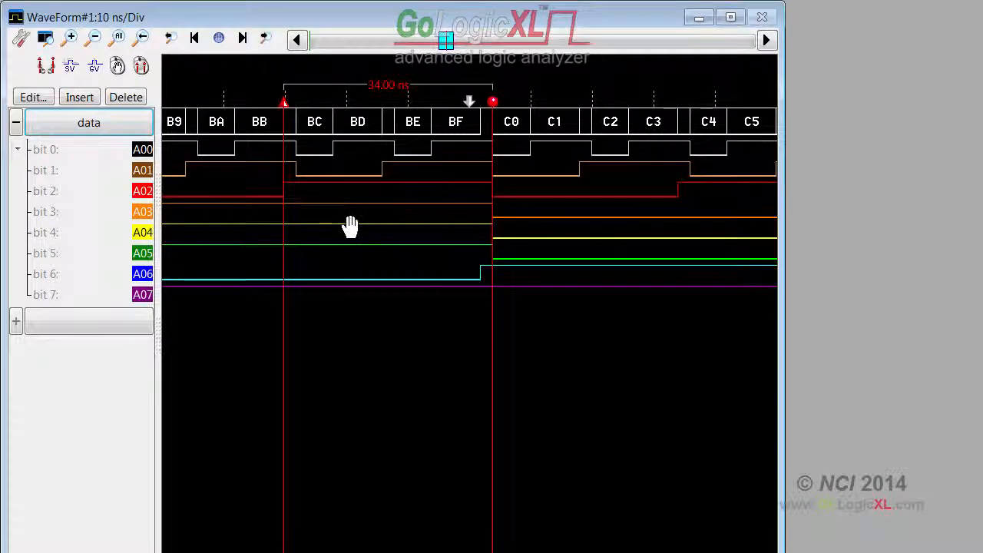
Zoom the waveform out as far as the zoom limit allows, to 5 ms/Div, and dismiss the notice
scroll(353, 225, "down", 2)
scroll(353, 225, "down", 15)
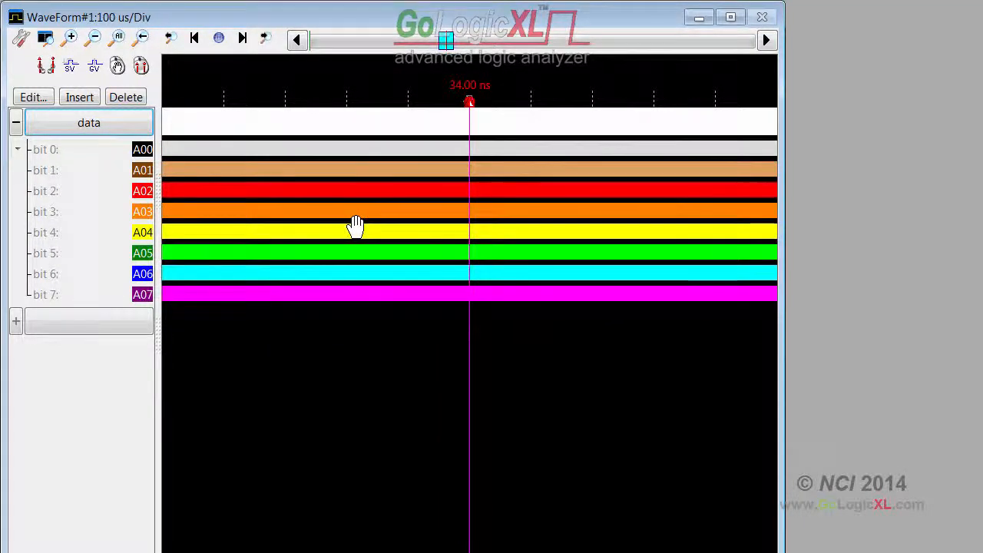
left_click_drag(621, 243, 223, 126)
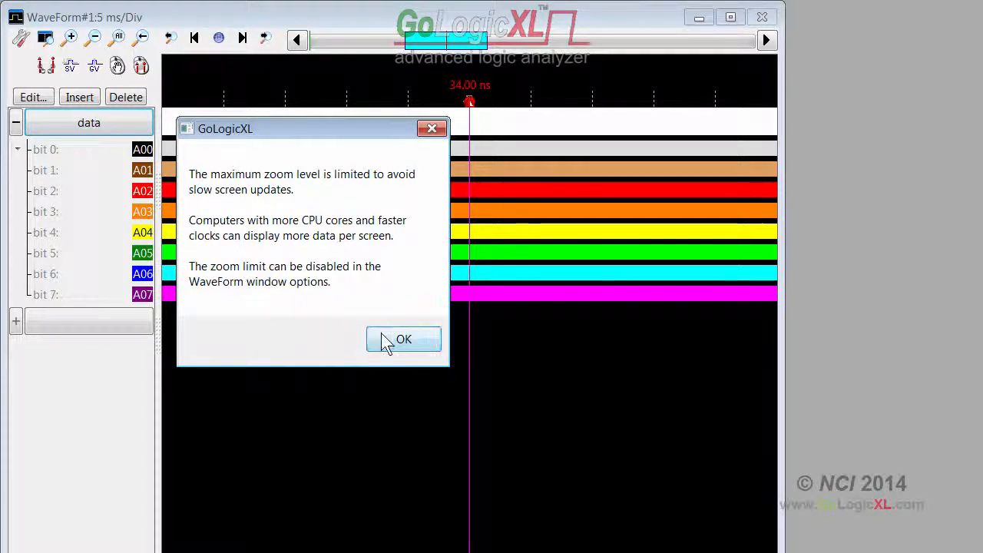
left_click(403, 340)
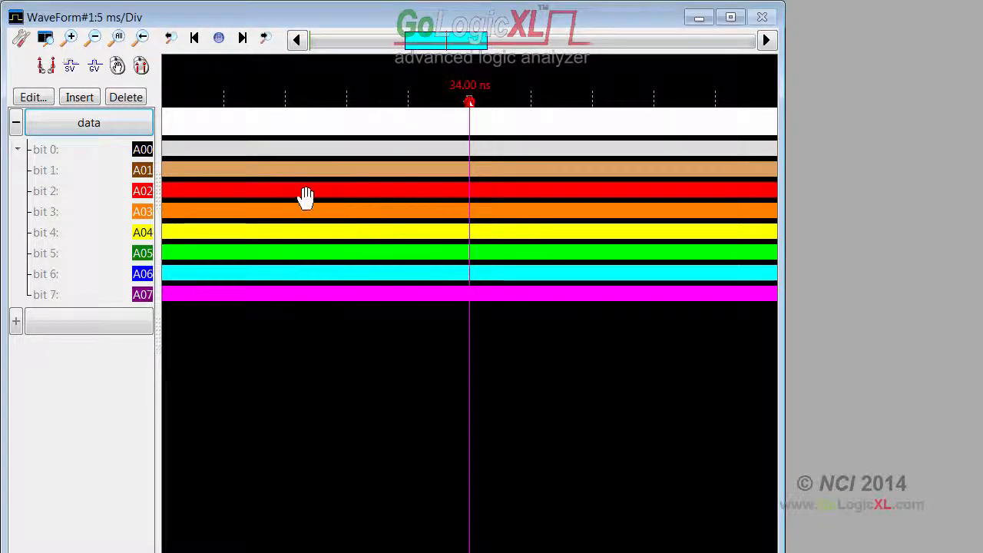
Examine the captured data from its beginning to its end at 5 ms/Div
left_click_drag(303, 195, 632, 221)
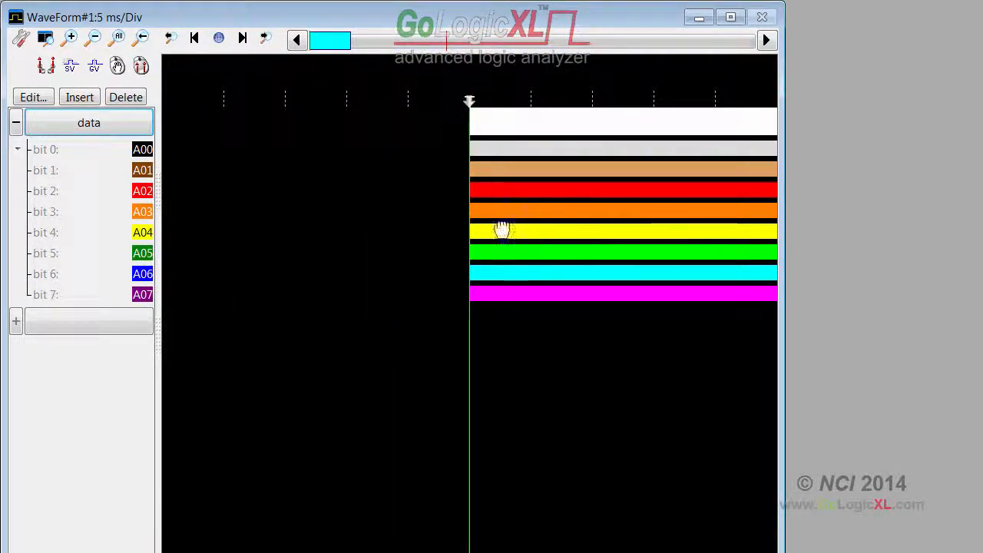
left_click_drag(500, 228, 213, 264)
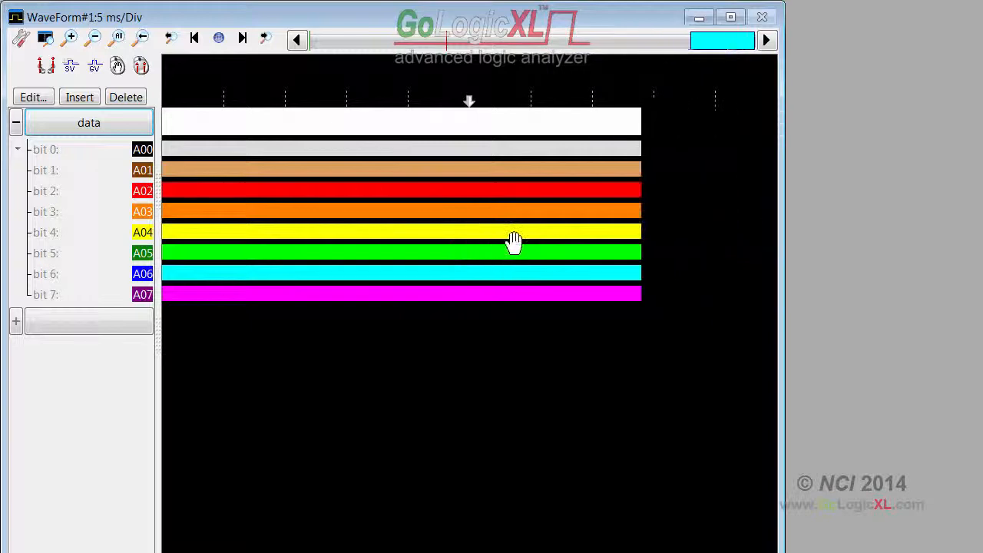
mouse_move(514, 241)
left_mouse_down()
mouse_move(366, 250)
mouse_move(648, 178)
left_mouse_up()
left_click_drag(399, 200, 683, 185)
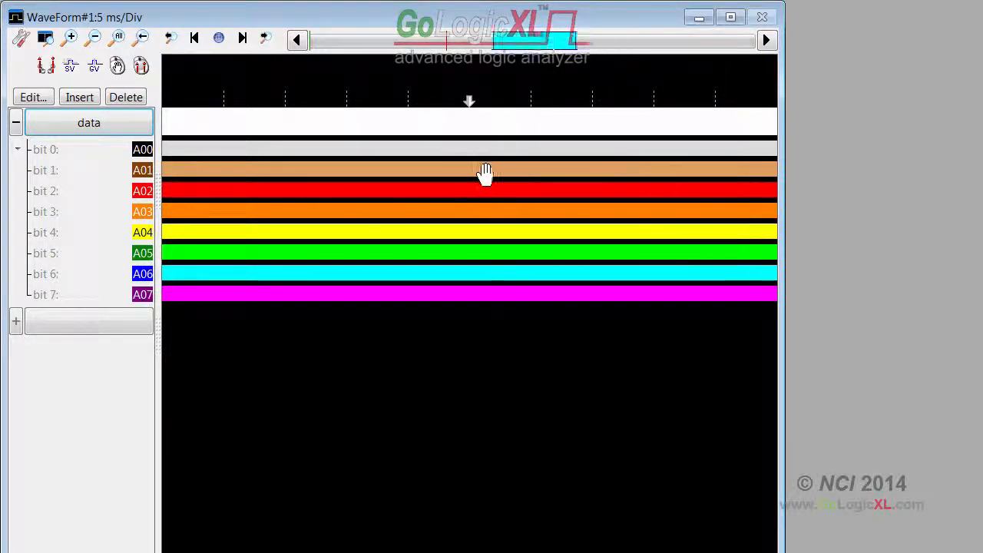
left_click_drag(471, 175, 161, 192)
left_click_drag(314, 203, 345, 192)
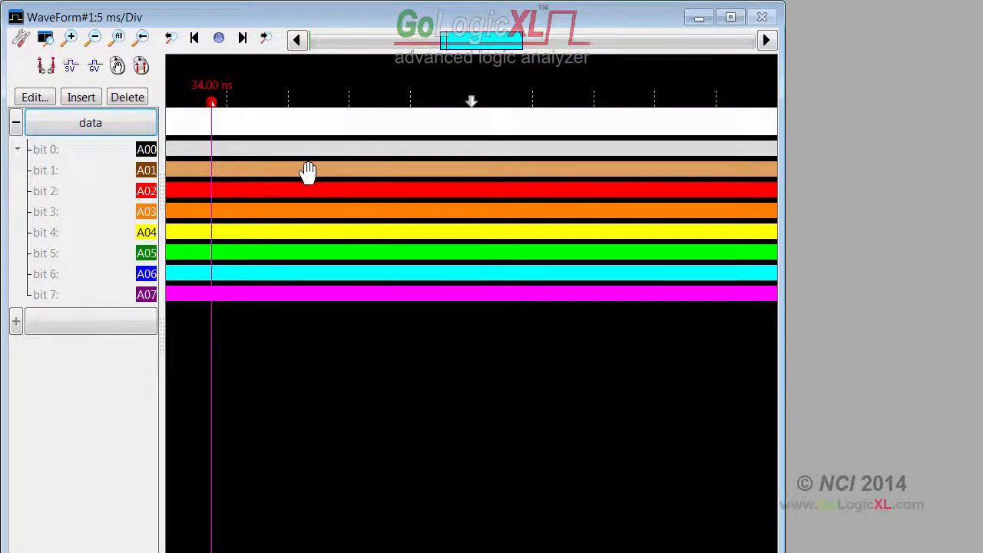
Enable the option to disable maximum zoom limits in the WaveForm window options and apply it
left_click(16, 39)
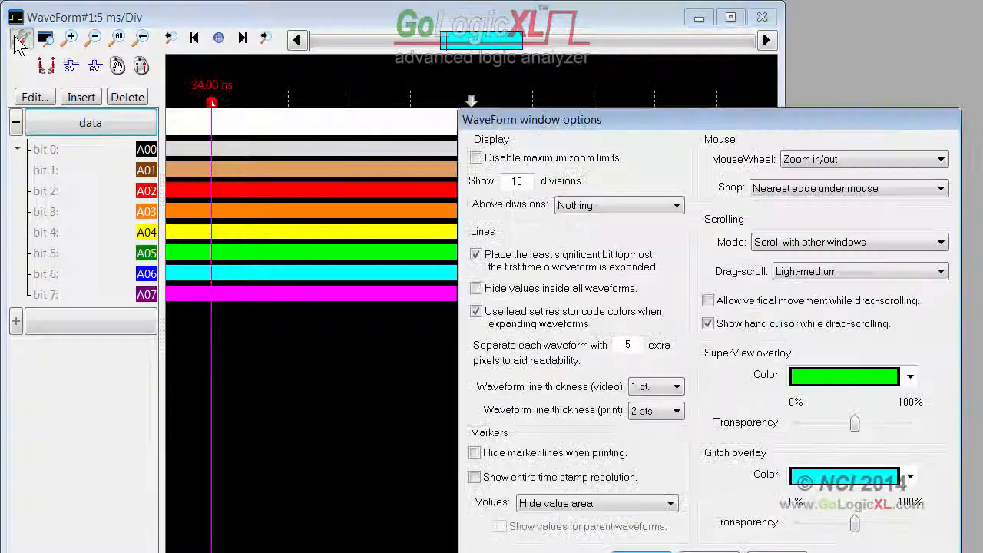
left_click(480, 160)
left_click_drag(507, 119, 223, 83)
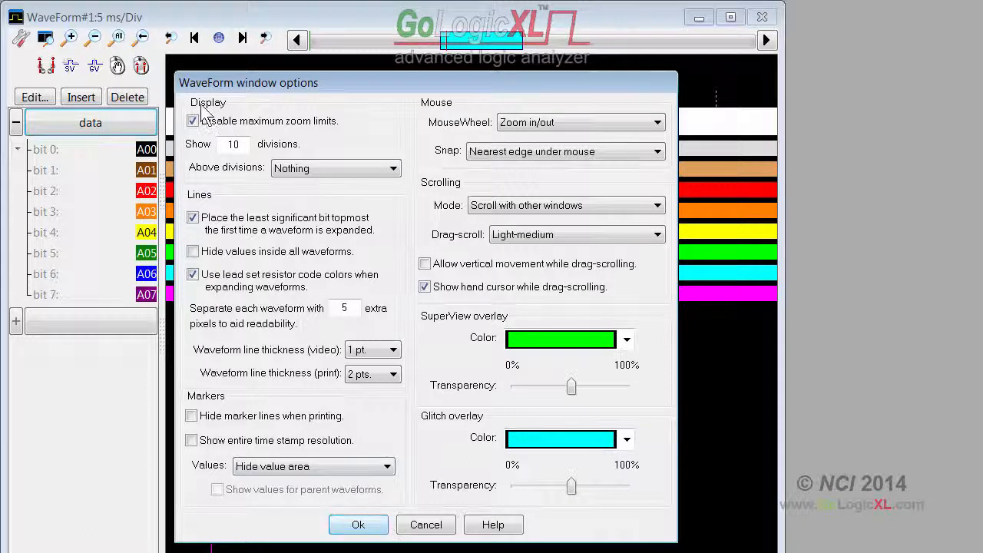
left_click(358, 525)
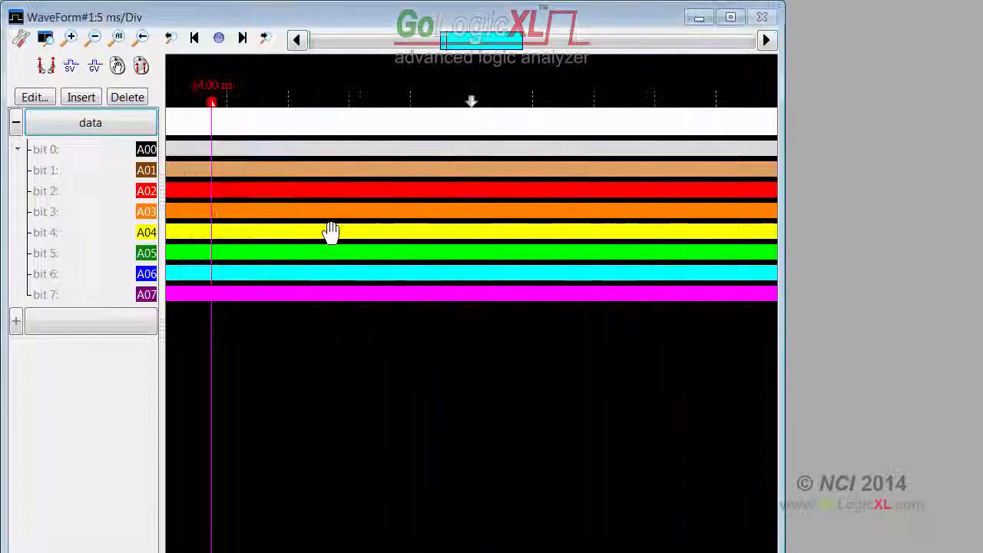
Inspect the capture from start to end at 20 ms/Div, then fit the entire acquisition in the waveform window
scroll(321, 165, "down", 1)
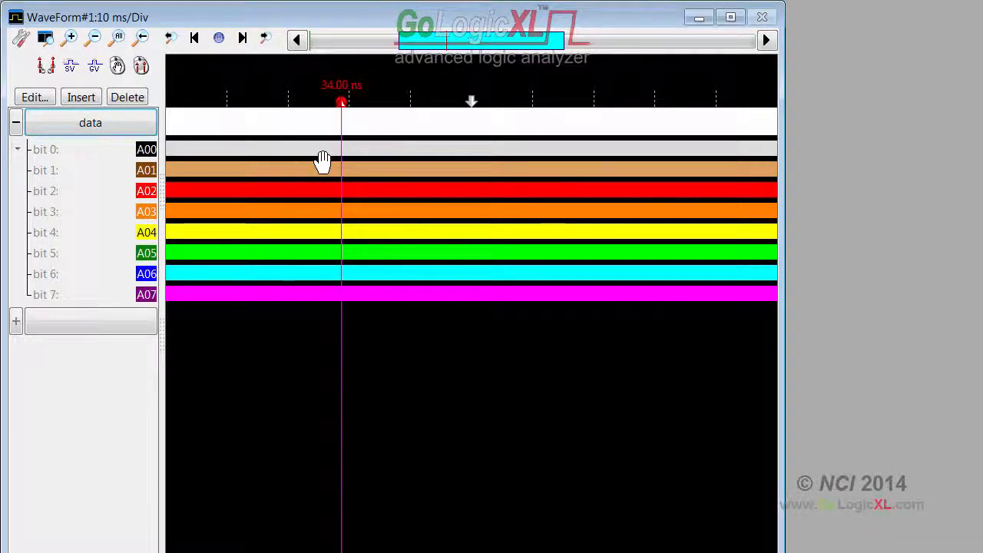
scroll(347, 164, "down", 1)
mouse_move(328, 164)
left_mouse_down()
mouse_move(461, 178)
mouse_move(268, 170)
mouse_move(417, 191)
left_mouse_up()
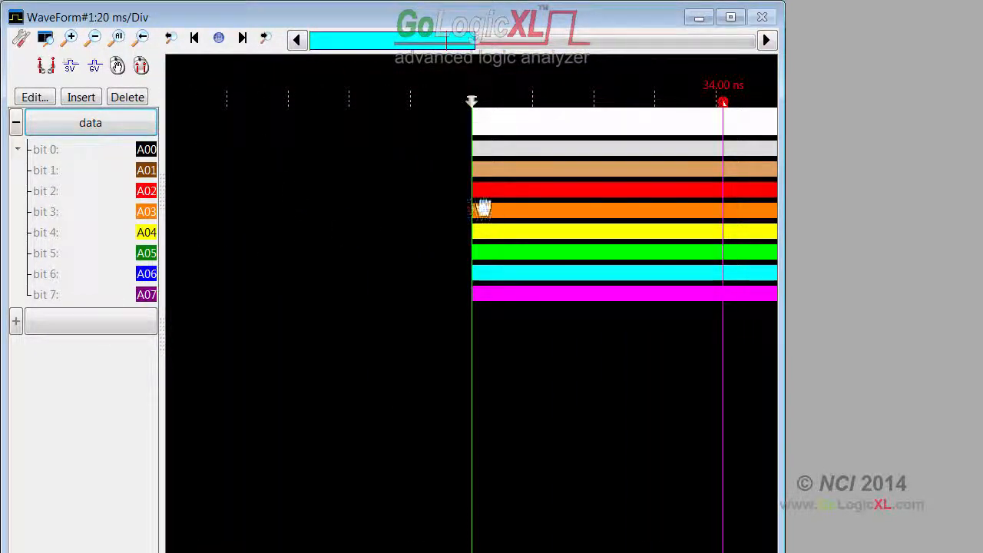
left_click_drag(480, 207, 407, 202)
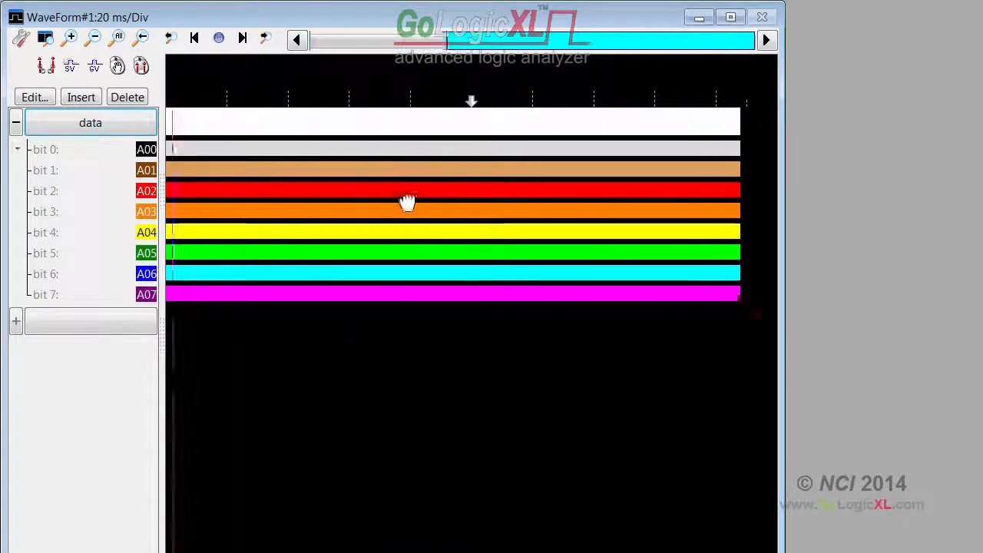
scroll(327, 196, "up", 2)
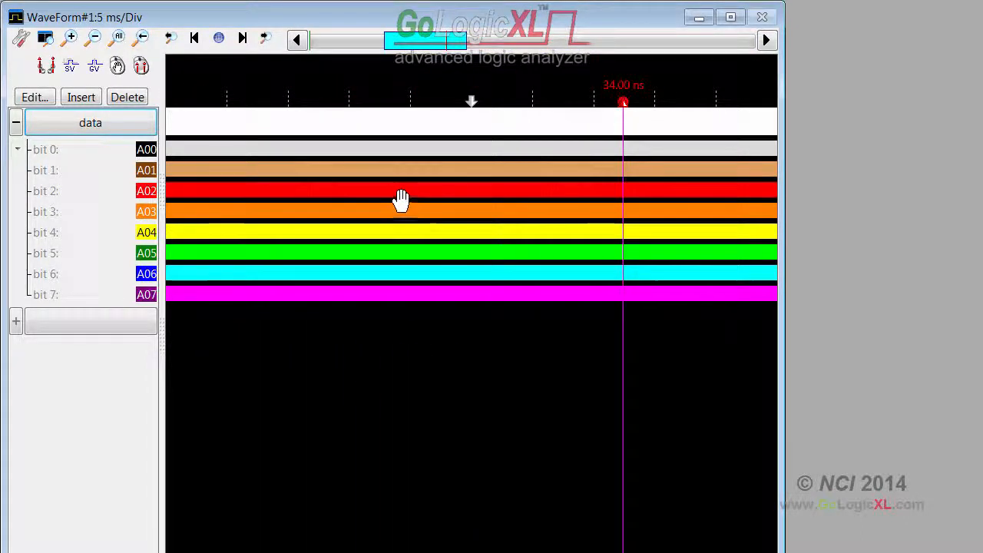
scroll(397, 200, "down", 3)
scroll(406, 196, "up", 2)
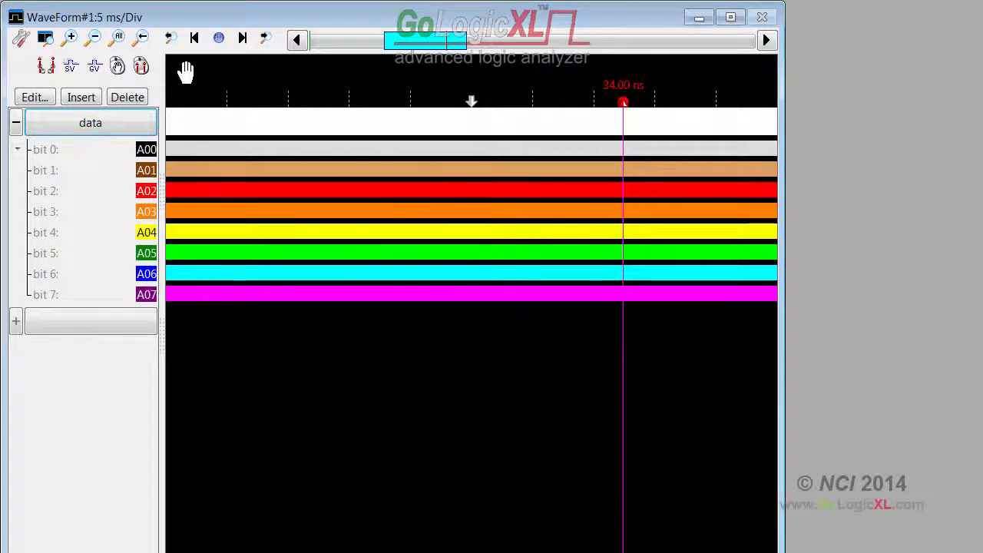
left_click(119, 38)
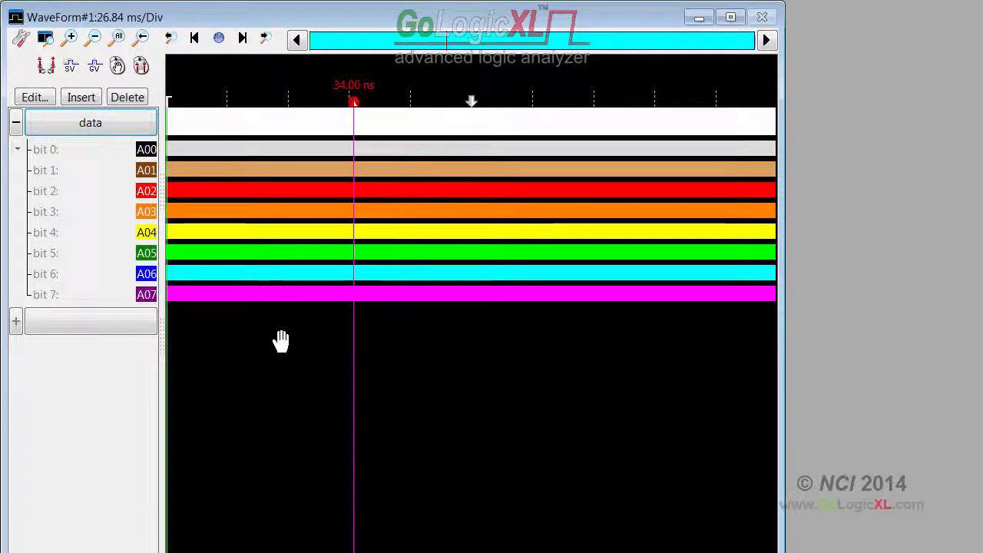
Turn off the option that disables maximum zoom limits in the WaveForm window options
left_click(21, 39)
left_click_drag(465, 116, 197, 84)
left_click_drag(256, 96, 241, 93)
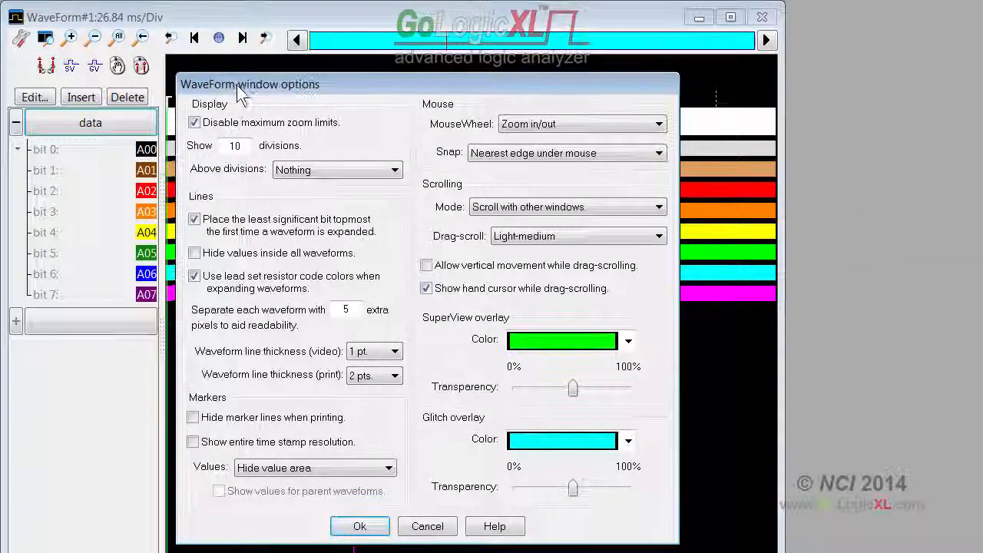
left_click(195, 123)
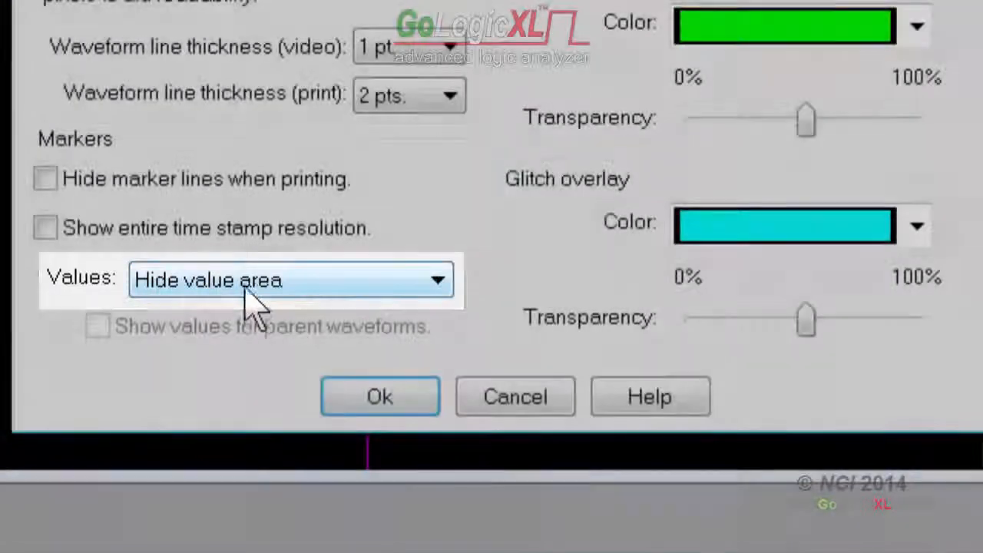
Set the marker values to Show transition count and apply the options
left_click(253, 290)
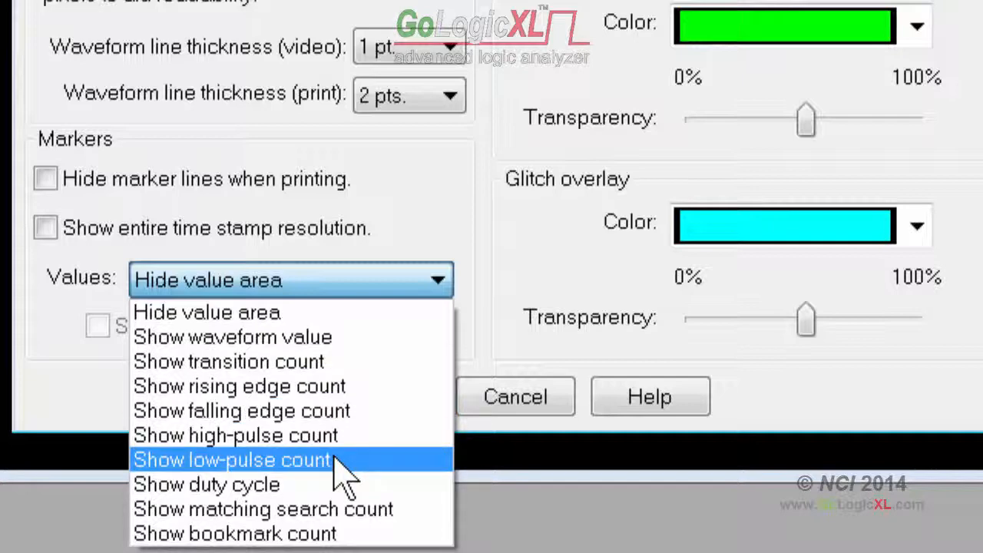
left_click(309, 361)
left_click(375, 397)
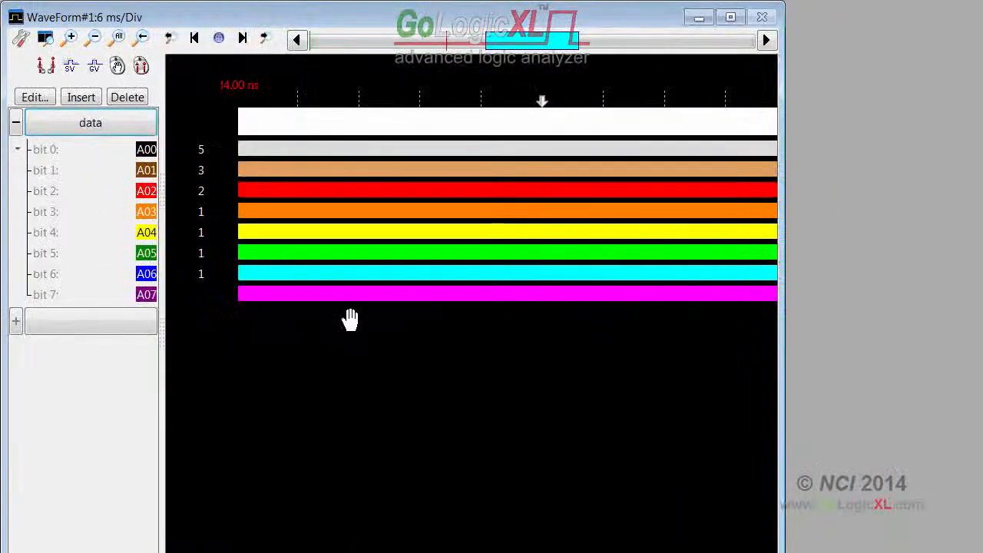
Place two markers about 70 ns apart at 20 ns/Div, one at the start of DA and one between E2 and E3
scroll(321, 245, "up", 20)
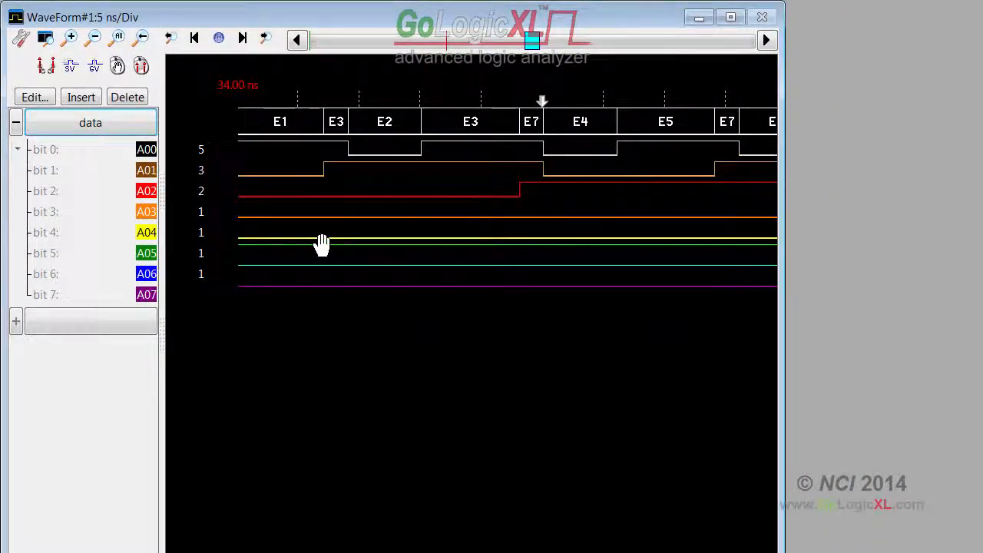
scroll(321, 245, "down", 2)
left_click(296, 165)
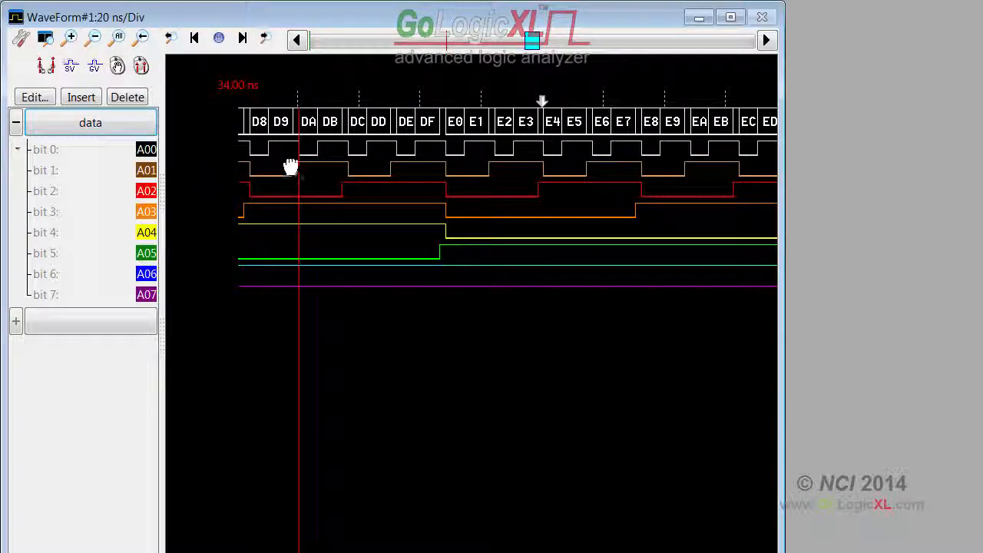
left_click(514, 148)
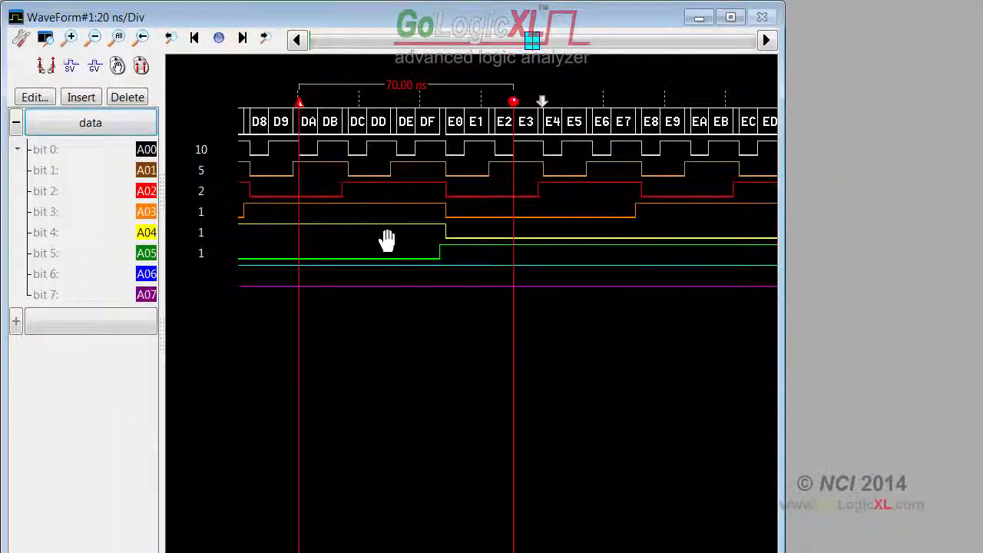
Set the marker values to Hide value area in the WaveForm window options and apply
left_click(21, 39)
left_click(559, 507)
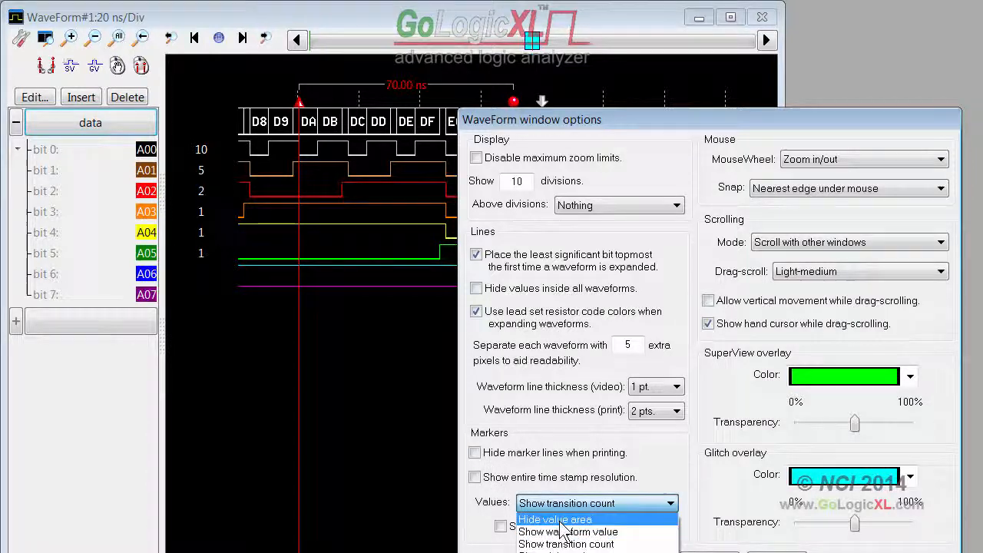
left_click(561, 521)
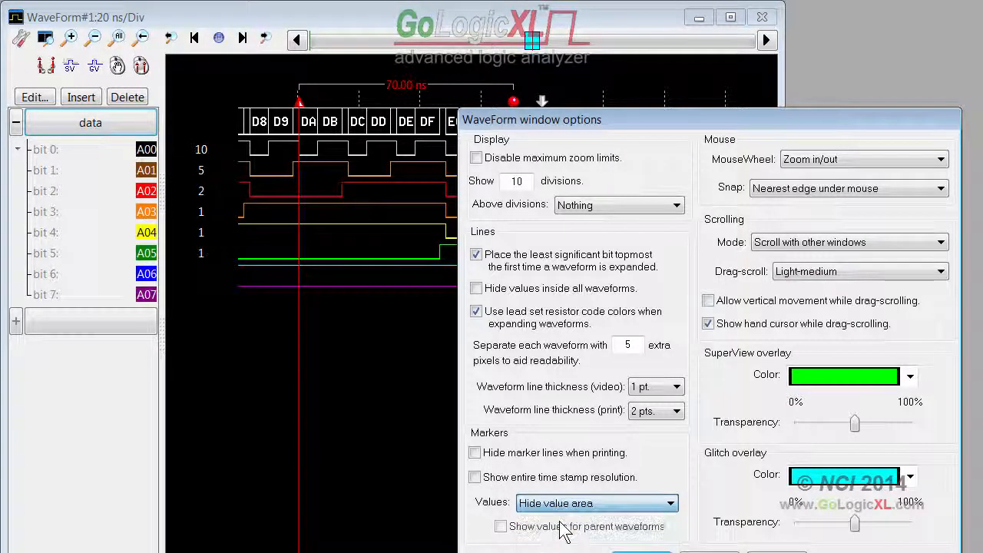
key("Return")
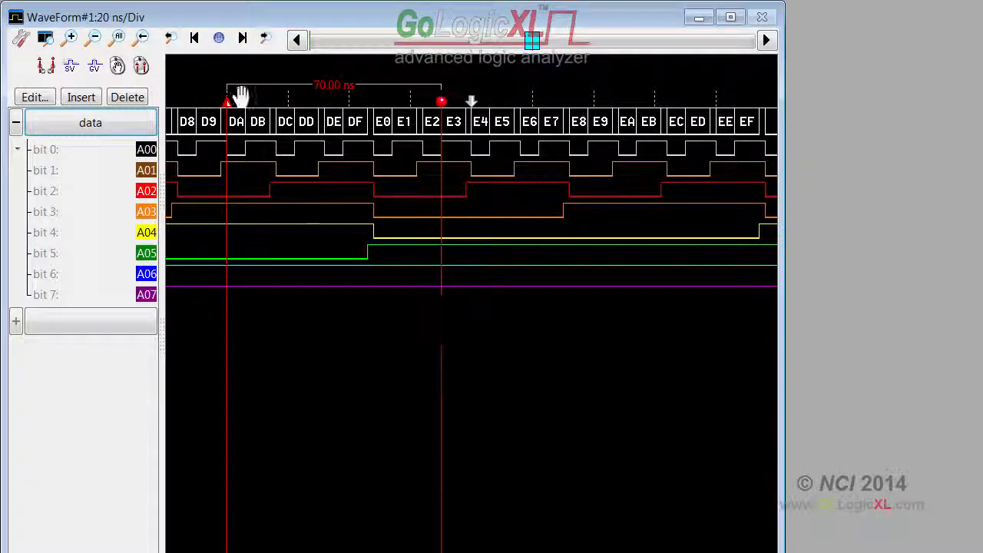
Review the MouseWheel and Snap choices in the WaveForm window options, keeping the mouse wheel on Zoom in/out
left_click(22, 39)
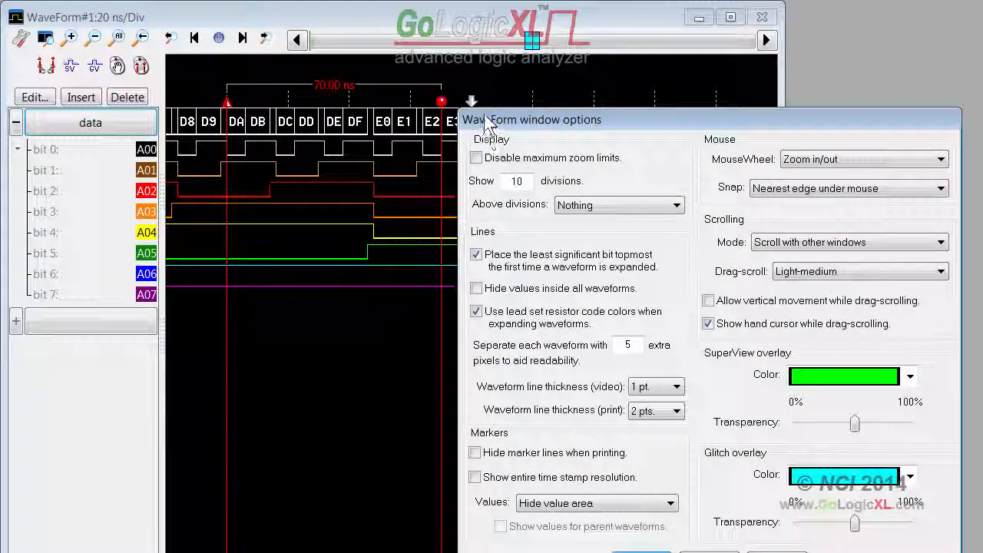
left_click_drag(524, 131, 205, 89)
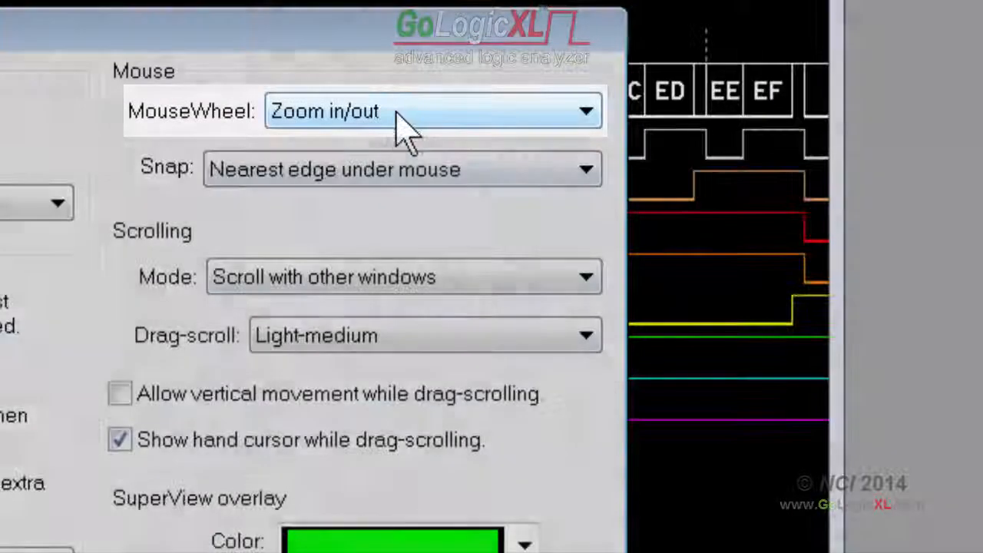
left_click(399, 121)
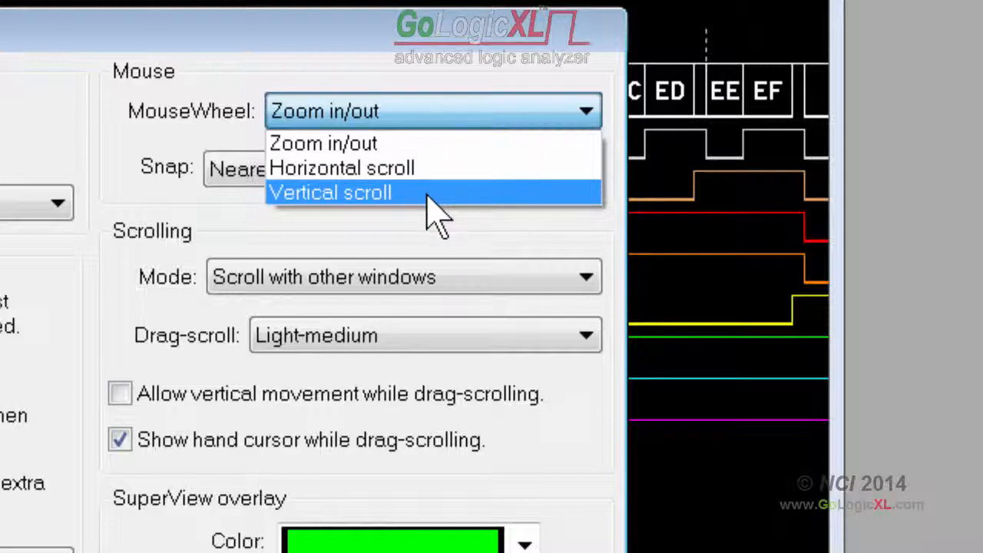
left_click(438, 146)
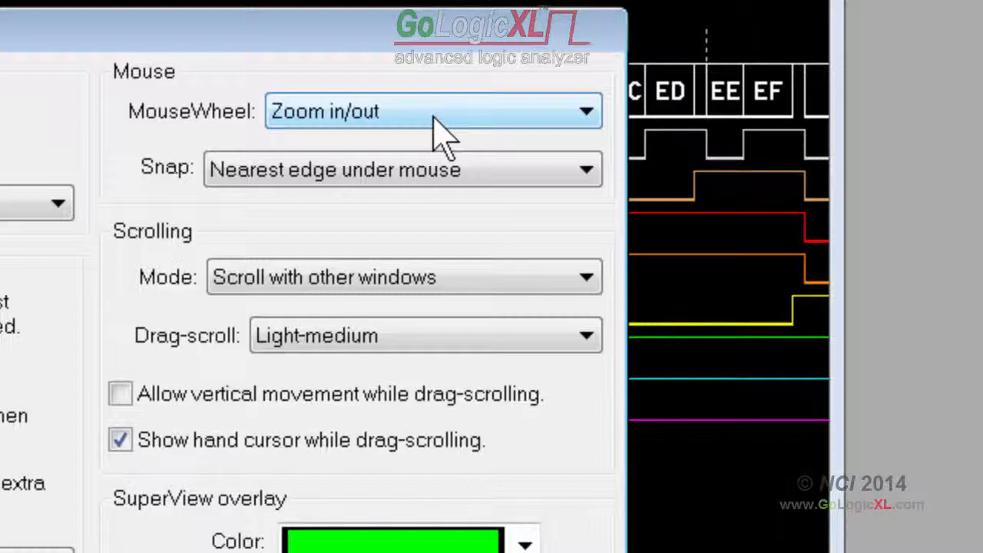
left_click(444, 170)
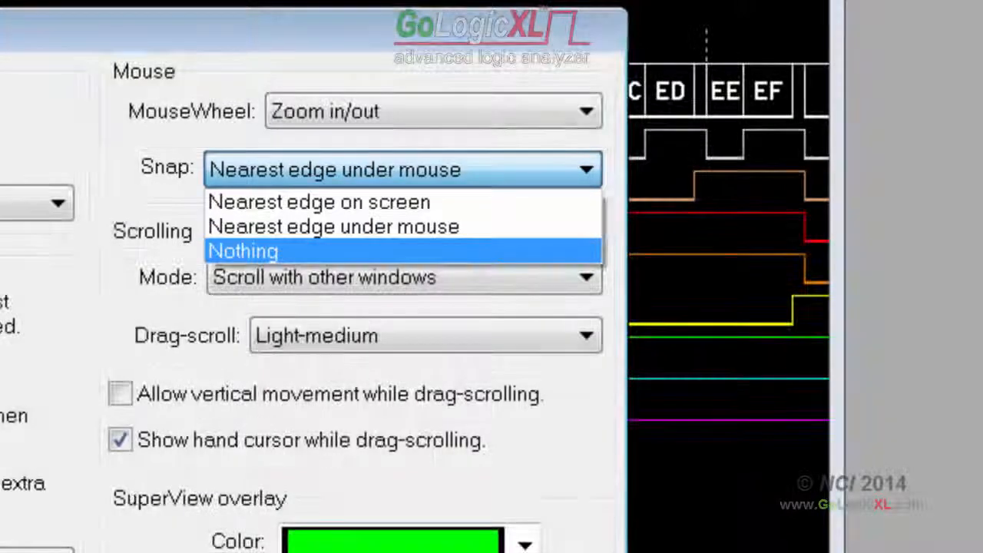
left_click(174, 194)
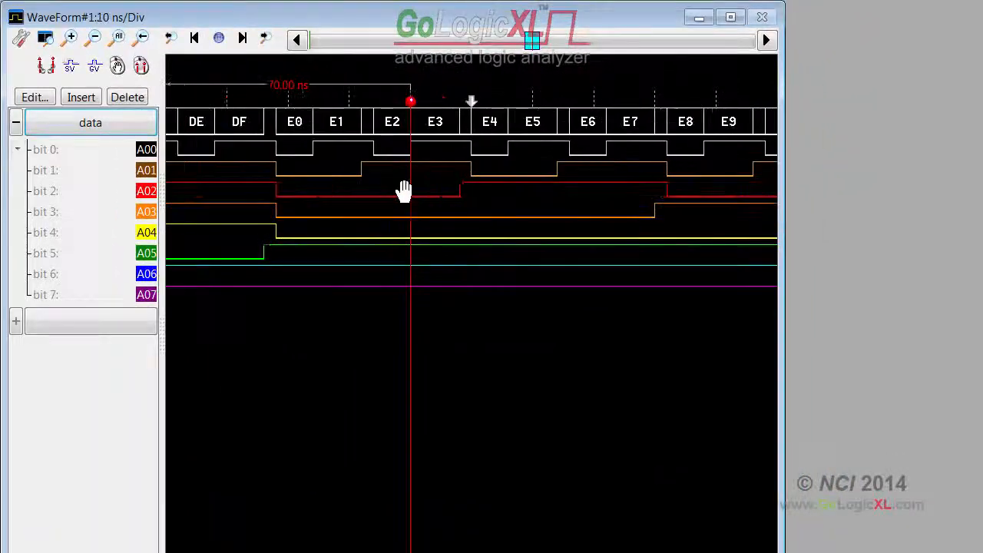
Move the red marker to the rising edge of bit 1 between E1 and E3, working at 5 ns/Div
scroll(404, 190, "up", 1)
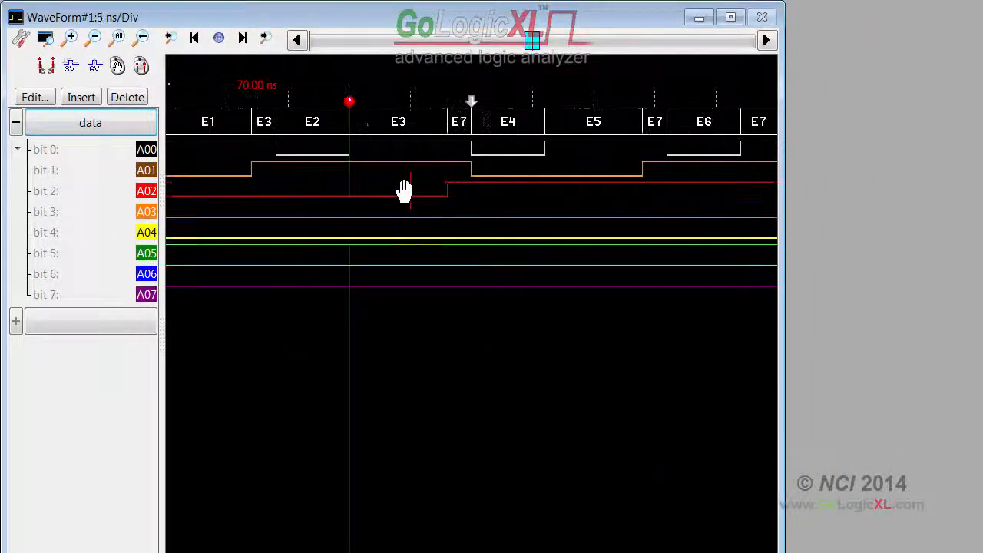
left_click_drag(353, 177, 251, 174)
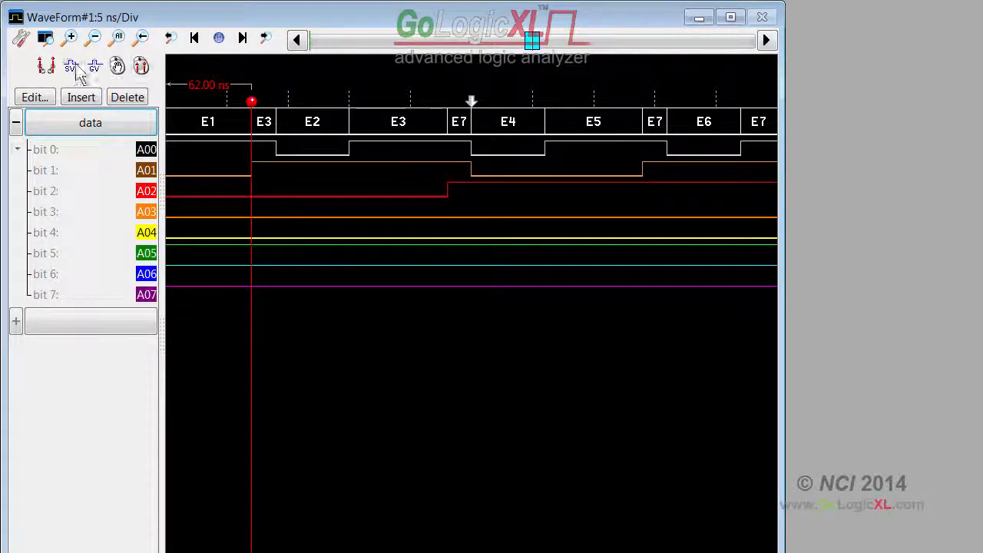
Set Snap to Nearest edge on screen in the WaveForm window options, apply, and move the red marker to the edge between E2 and E3
left_click(23, 39)
left_click_drag(608, 127, 327, 93)
left_click(639, 153)
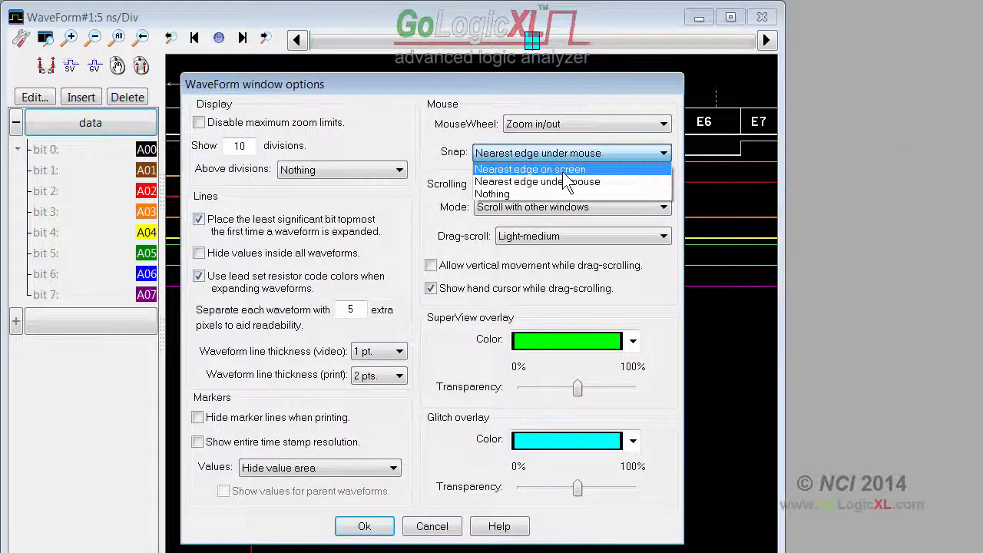
left_click(564, 172)
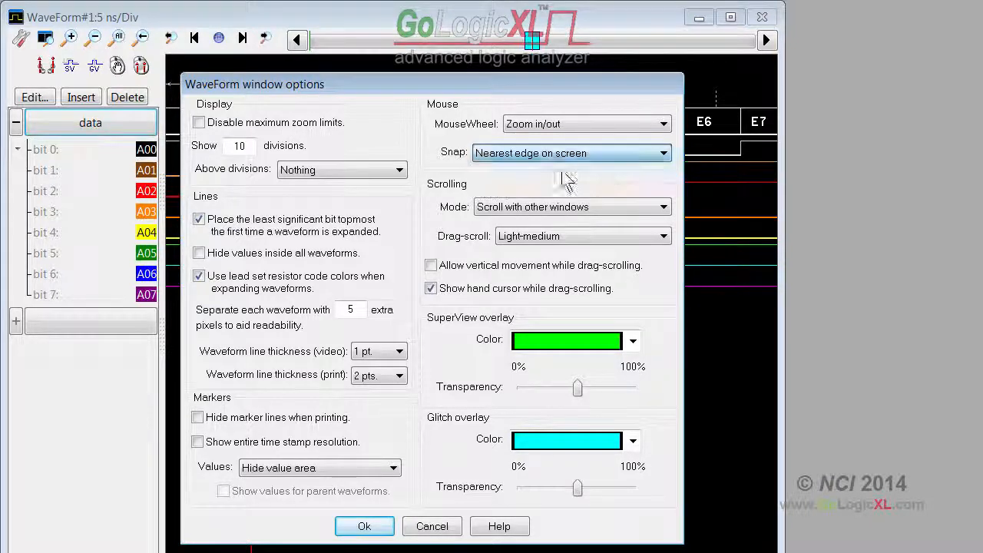
left_click(372, 528)
left_click_drag(254, 207, 316, 151)
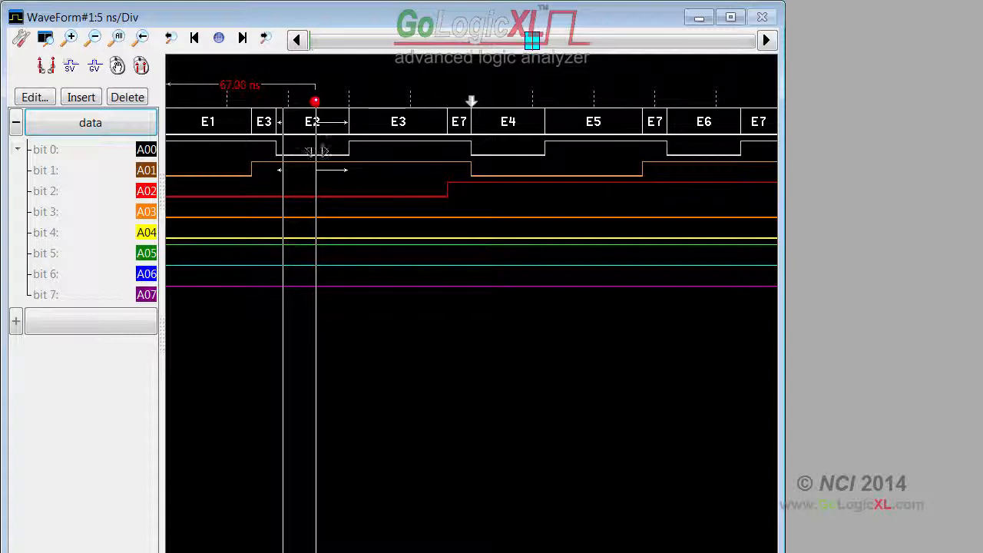
left_click_drag(315, 189, 335, 226)
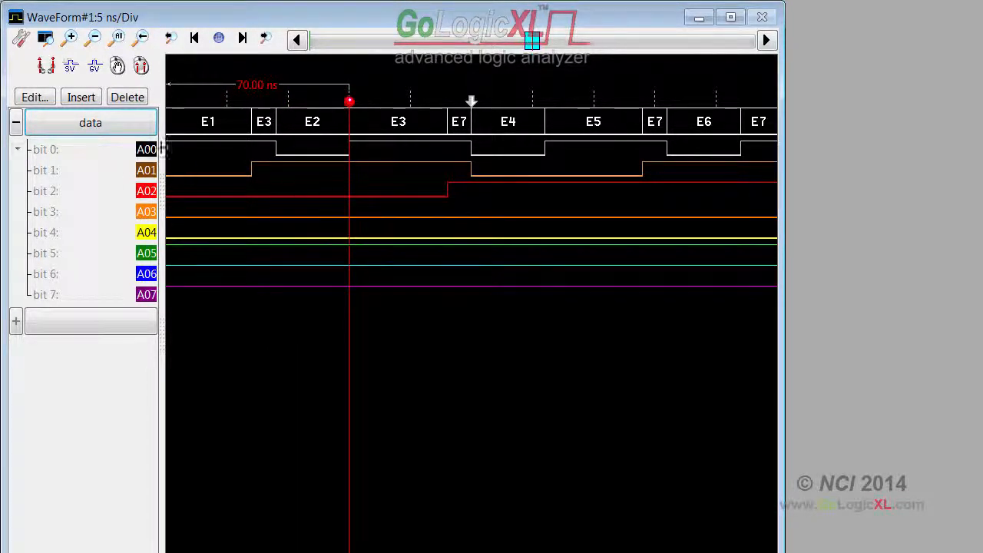
Set Snap to Nearest edge under mouse in the WaveForm window options, keeping the scrolling mode on Scroll with other windows
left_click(21, 38)
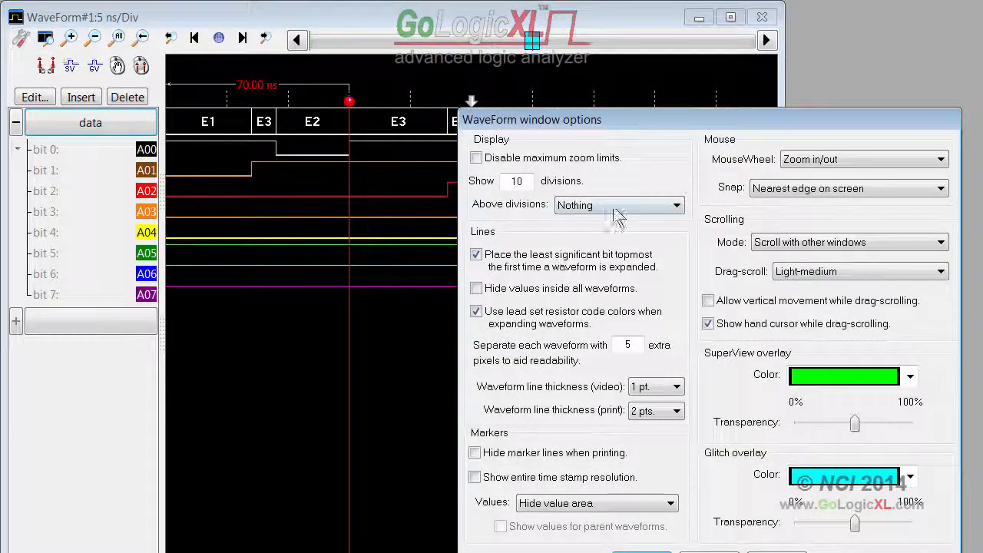
left_click(843, 244)
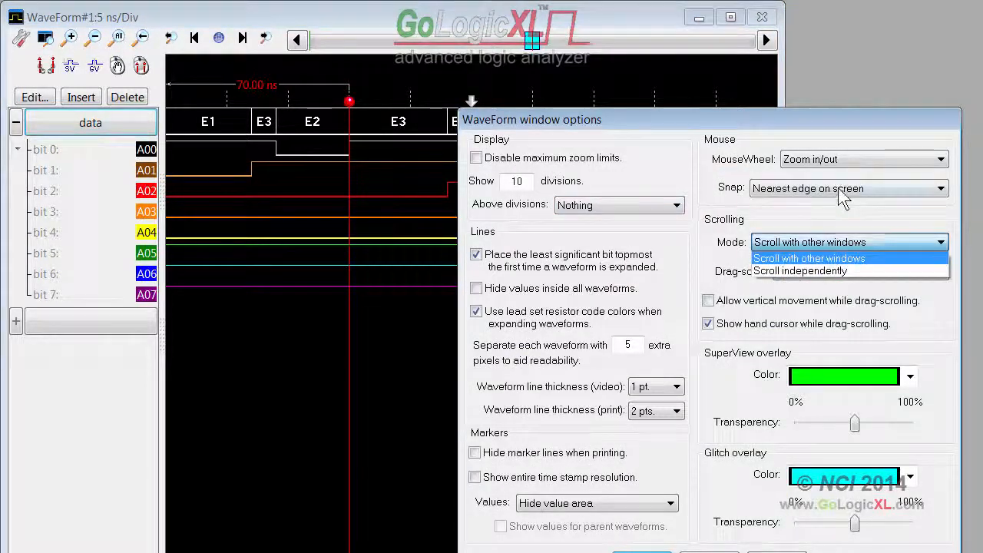
left_click(839, 258)
left_click(841, 188)
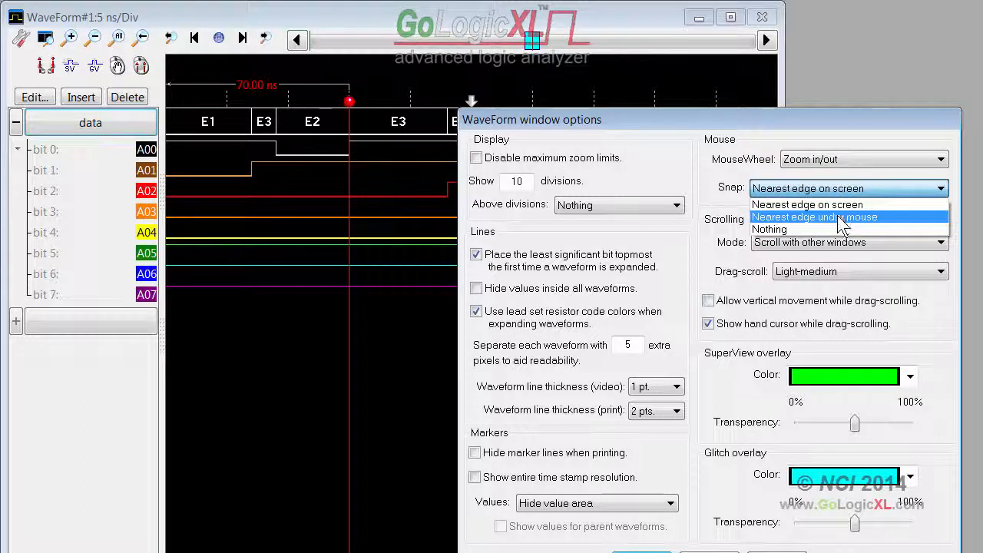
left_click(843, 218)
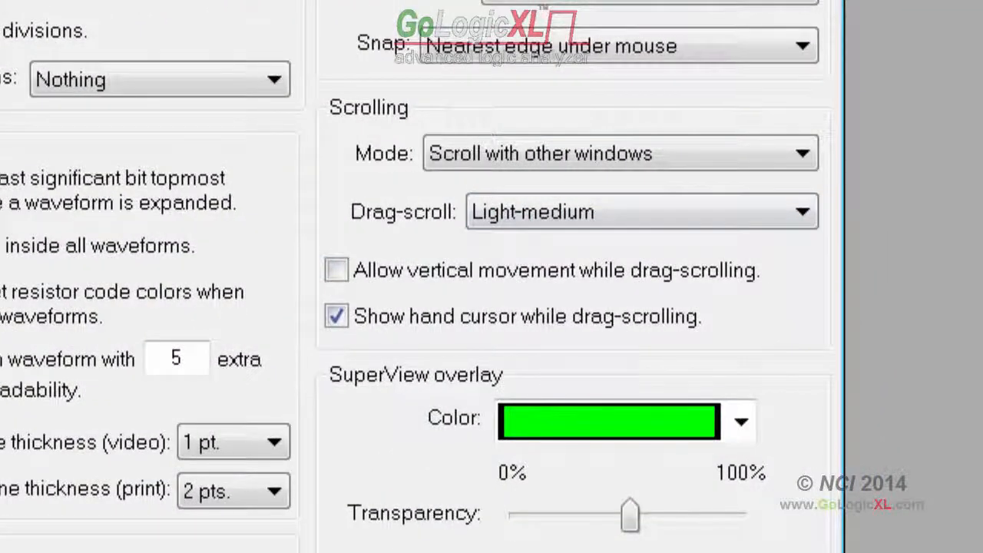
Set Drag-scroll to No friction after trying Disable inertia, apply, and test the scrolling on the waveform at 20 ns/Div
left_click(679, 214)
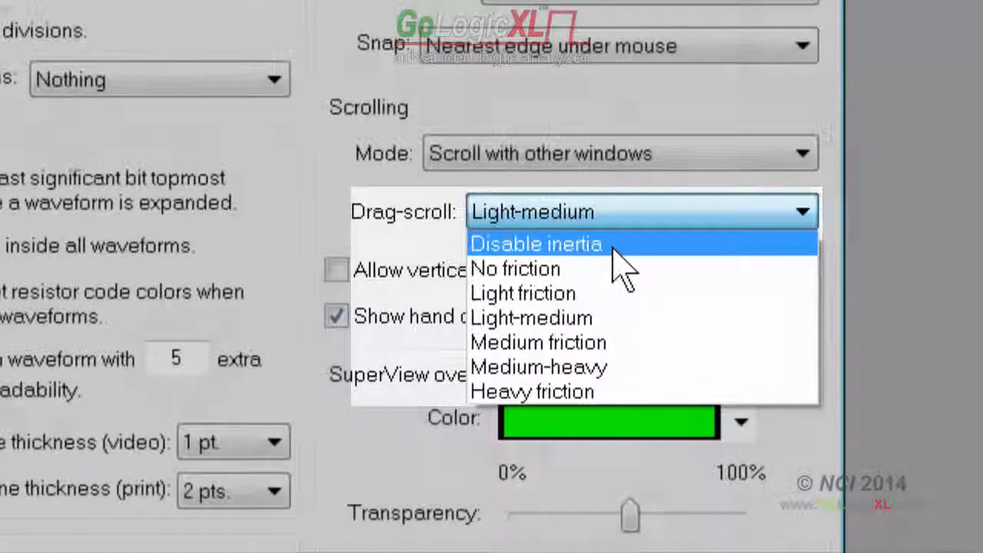
left_click(612, 244)
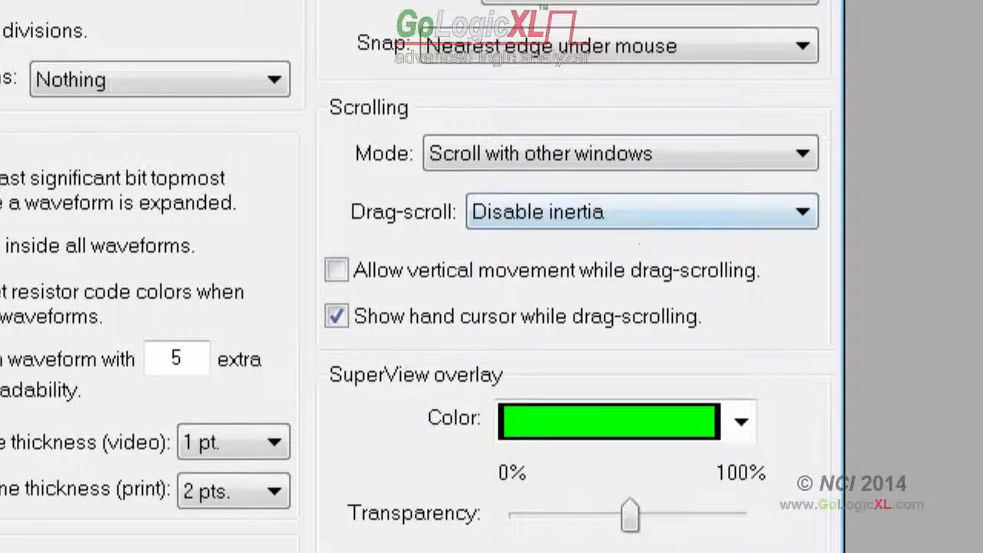
left_click(629, 214)
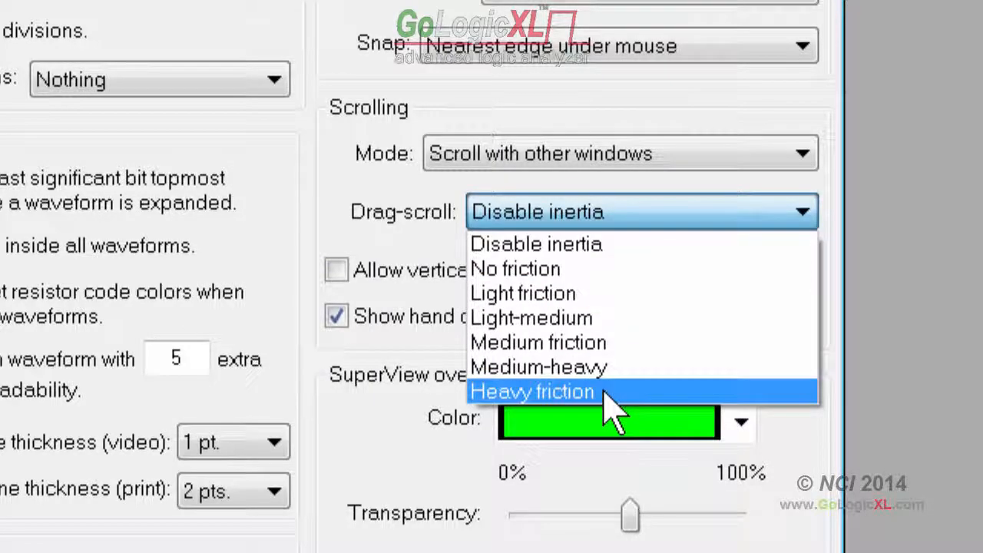
left_click(576, 270)
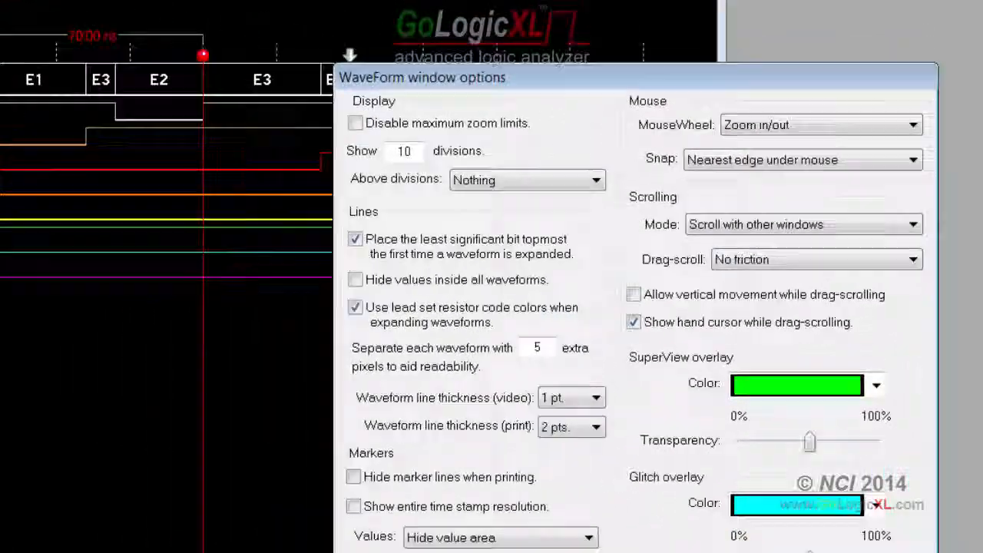
left_click(517, 535)
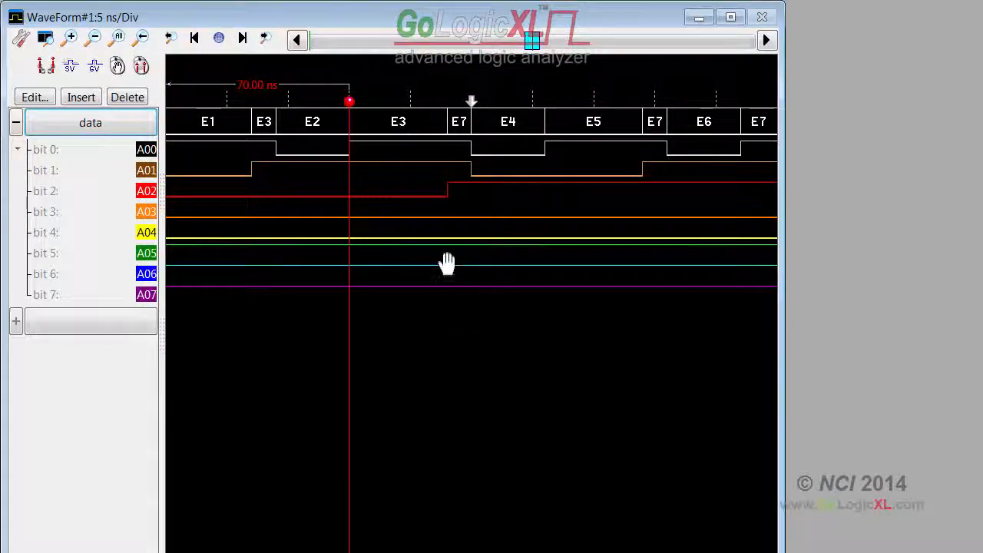
scroll(447, 265, "down", 2)
left_click_drag(655, 215, 401, 222)
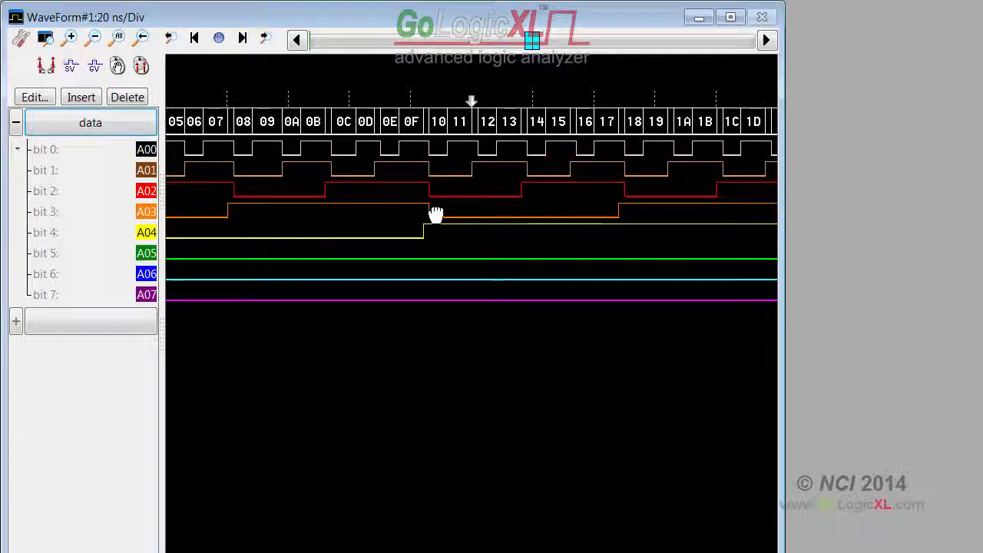
Set Drag-scroll to Light friction in the WaveForm window options, apply, and test the scrolling on the waveform
left_click(21, 40)
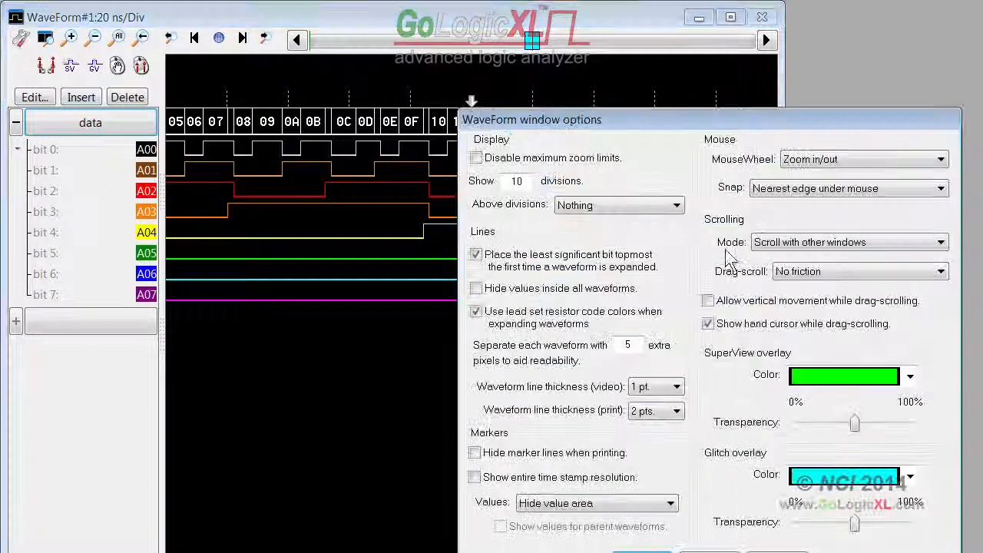
left_click(875, 273)
left_click(815, 312)
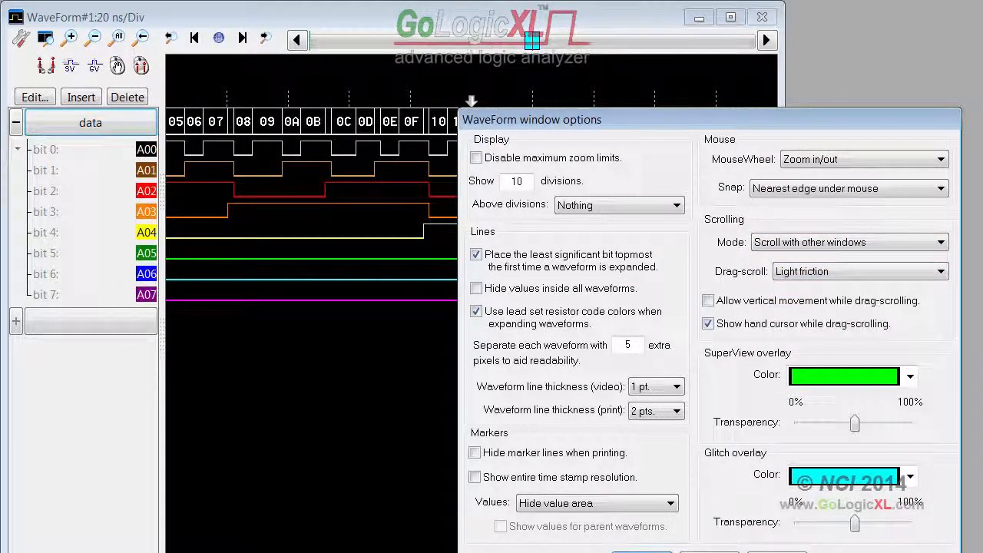
left_click(642, 552)
left_click_drag(560, 210, 497, 213)
left_click_drag(604, 204, 447, 206)
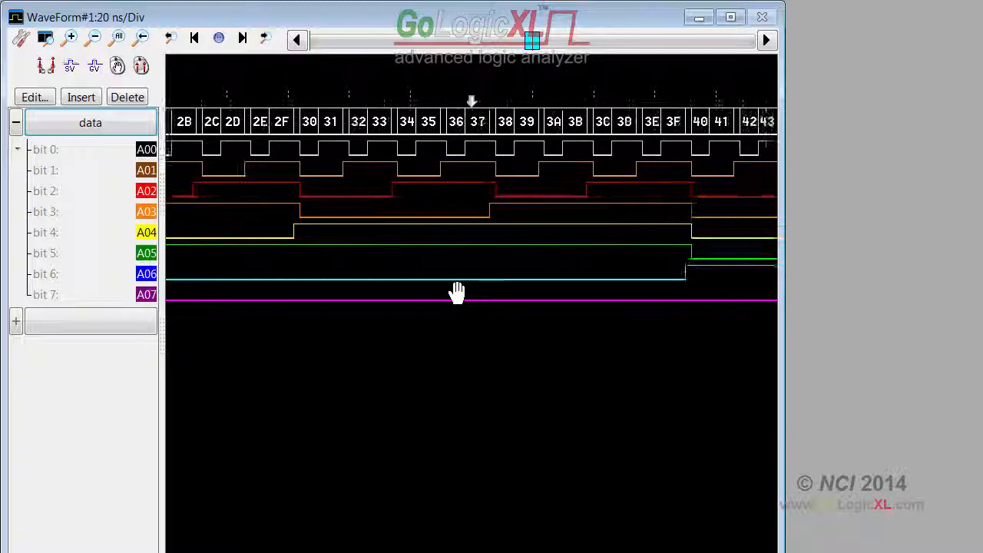
Set Drag-scroll to Heavy friction in the WaveForm window options, apply, and test the scrolling on the waveform
left_click(21, 36)
left_click(861, 274)
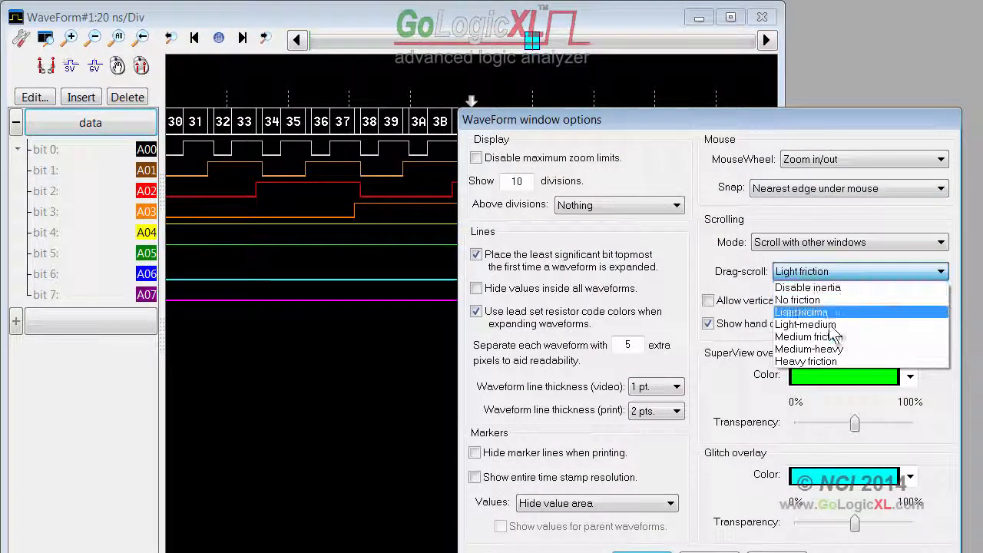
left_click(814, 359)
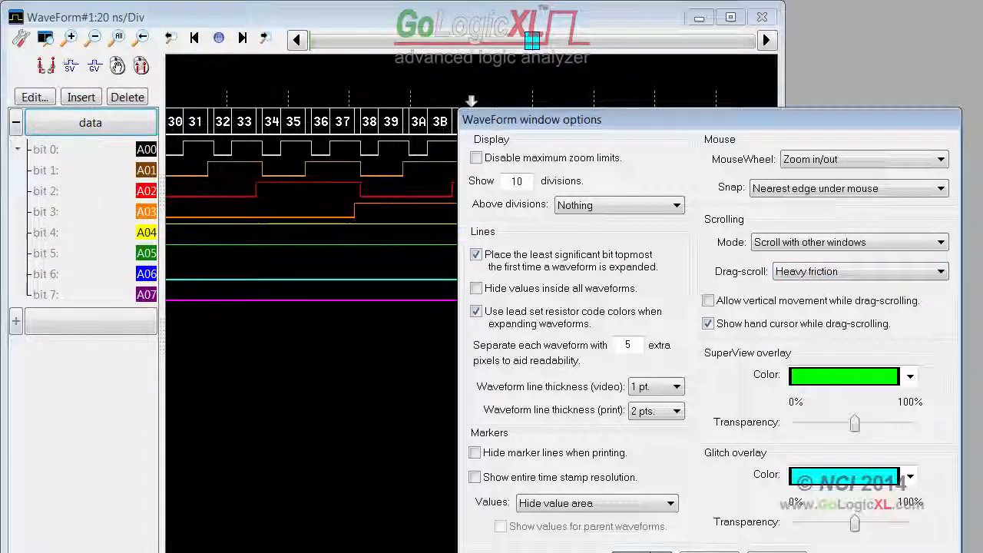
left_click(647, 552)
left_click_drag(602, 175, 413, 190)
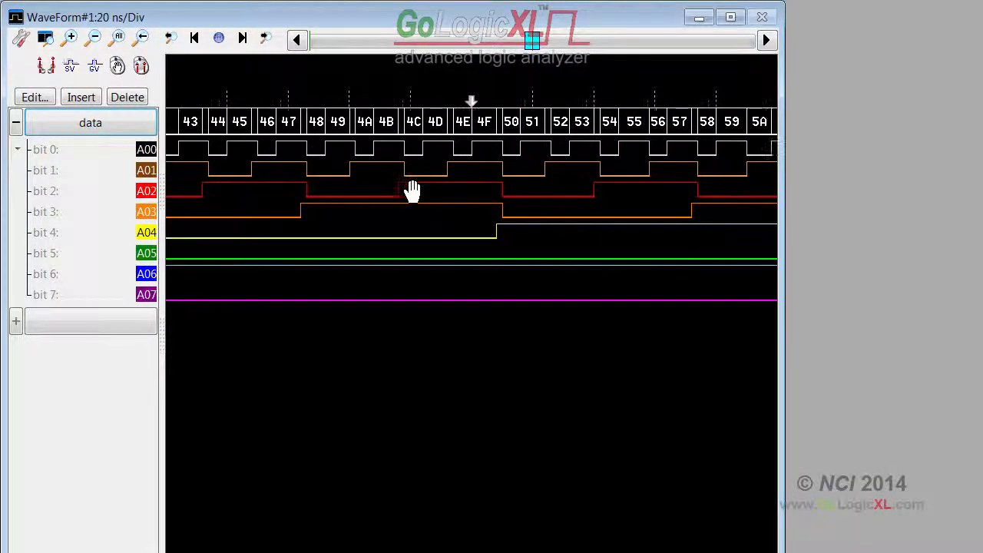
left_click_drag(542, 206, 342, 198)
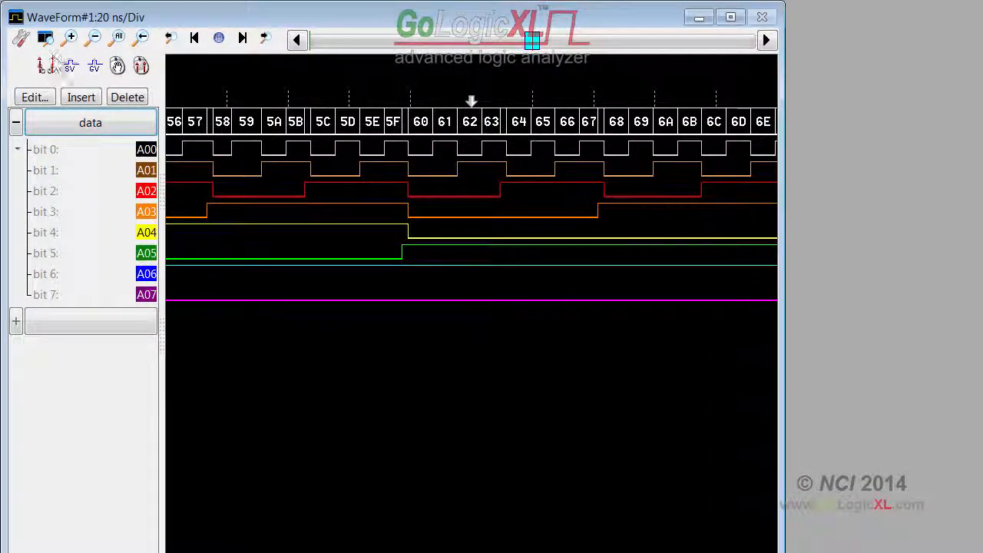
Set Drag-scroll to Light-medium in the WaveForm window options, apply, and test the scrolling on the waveform
left_click(23, 38)
left_click(829, 271)
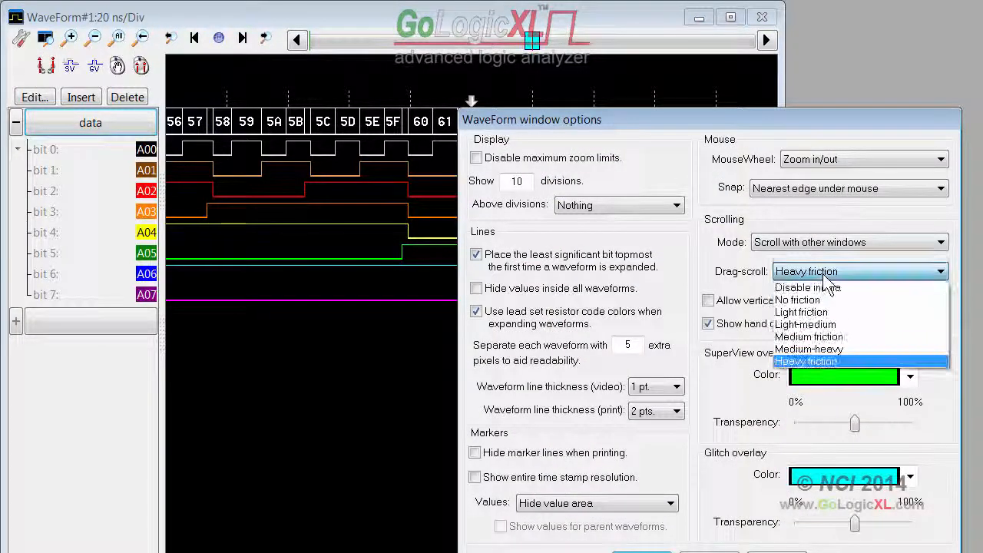
left_click(807, 324)
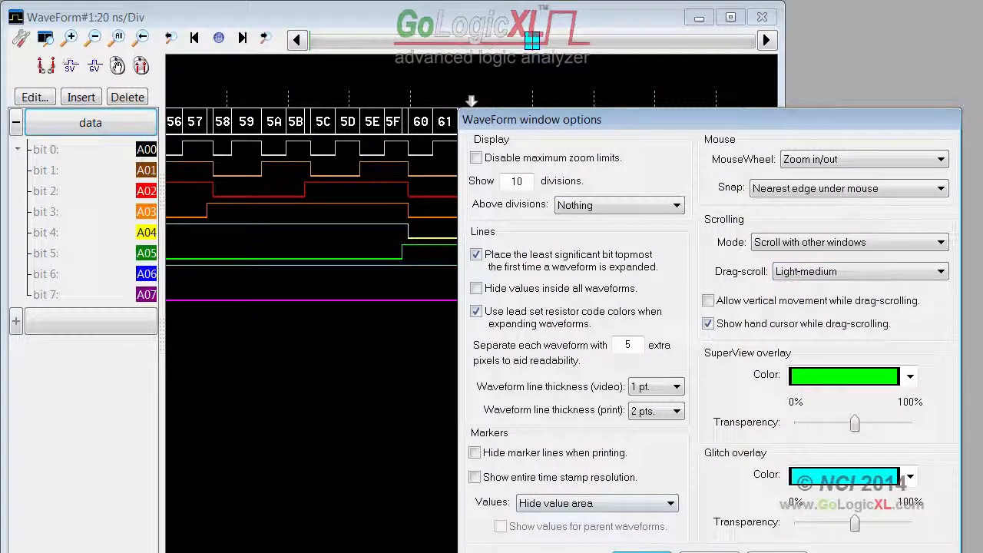
left_click(633, 548)
left_click_drag(604, 232, 351, 231)
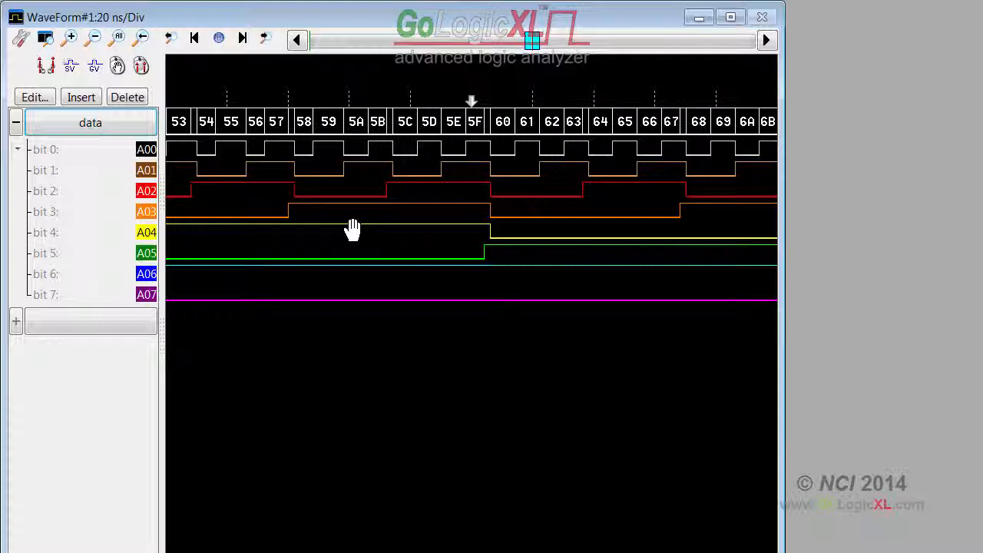